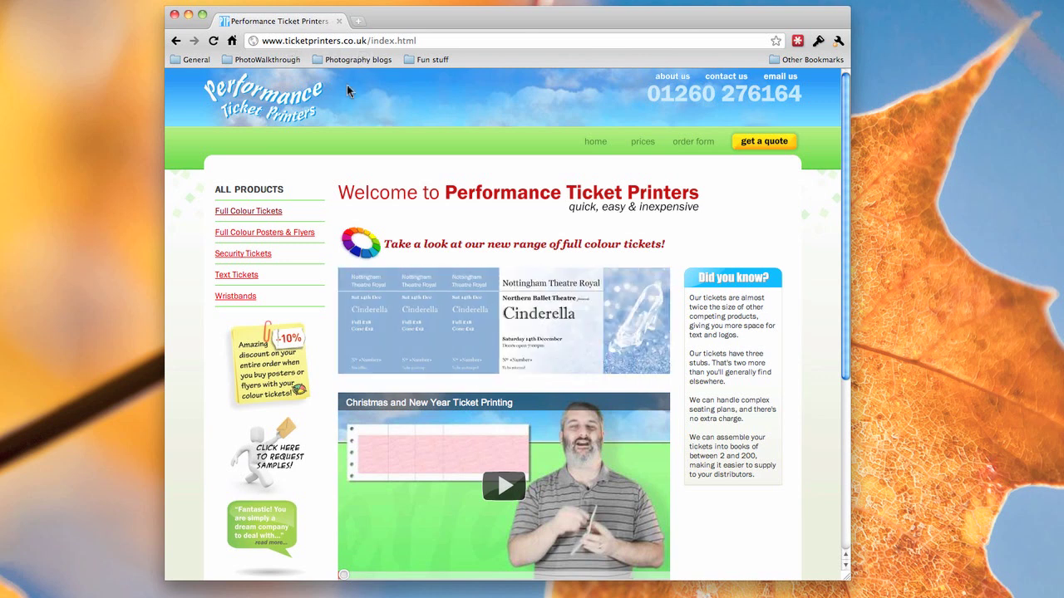
# Step: Download the Microsoft Publisher ticket template from the ticket dimensions page of the full colour tickets section
pyautogui.click(271, 213)
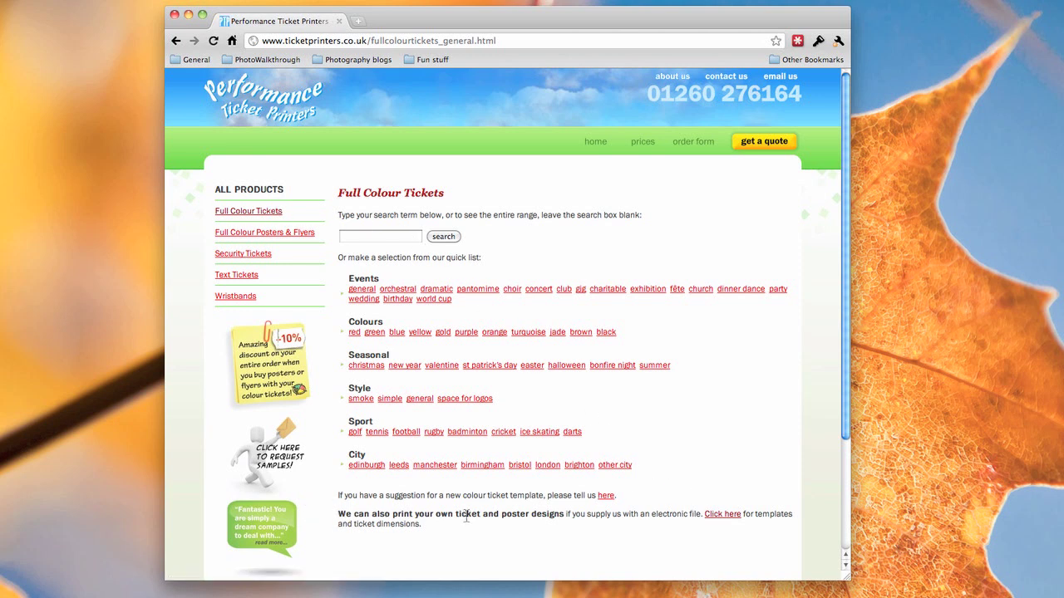
pyautogui.click(715, 515)
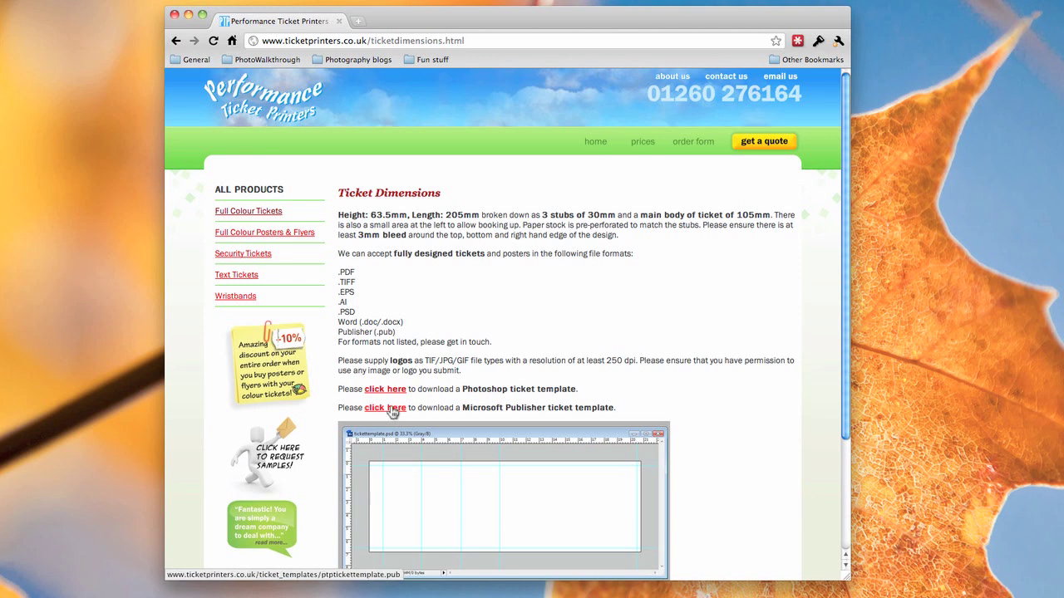
pyautogui.click(392, 409)
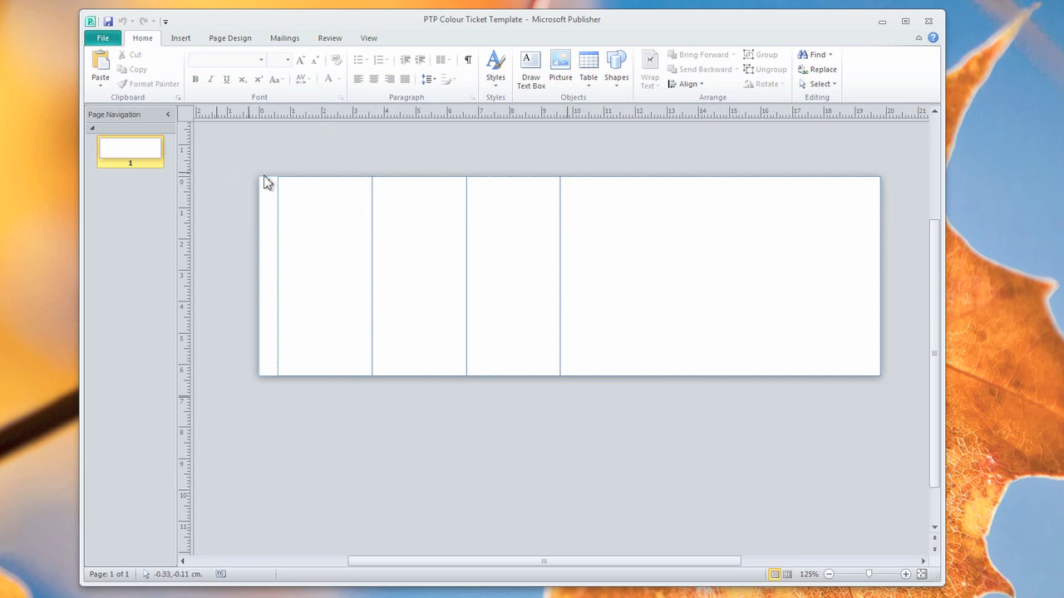
# Step: Nudge the first stub's text box slightly, to about 0.57 cm horizontally, and deselect it
pyautogui.click(349, 180)
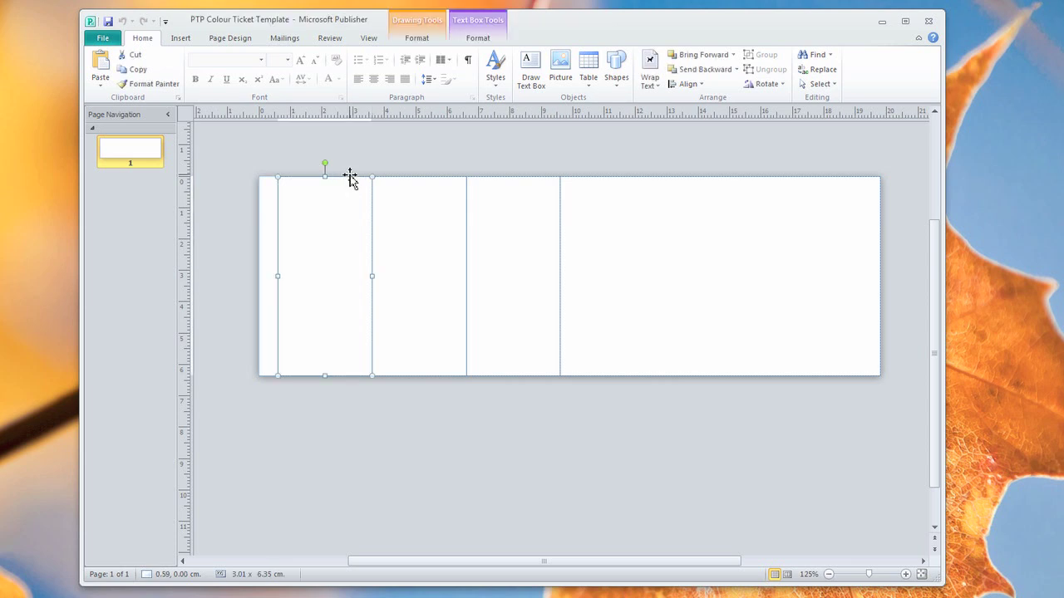
pyautogui.moveTo(349, 180)
pyautogui.mouseDown()
pyautogui.moveTo(330, 271)
pyautogui.moveTo(357, 176)
pyautogui.mouseUp()
pyautogui.click(467, 471)
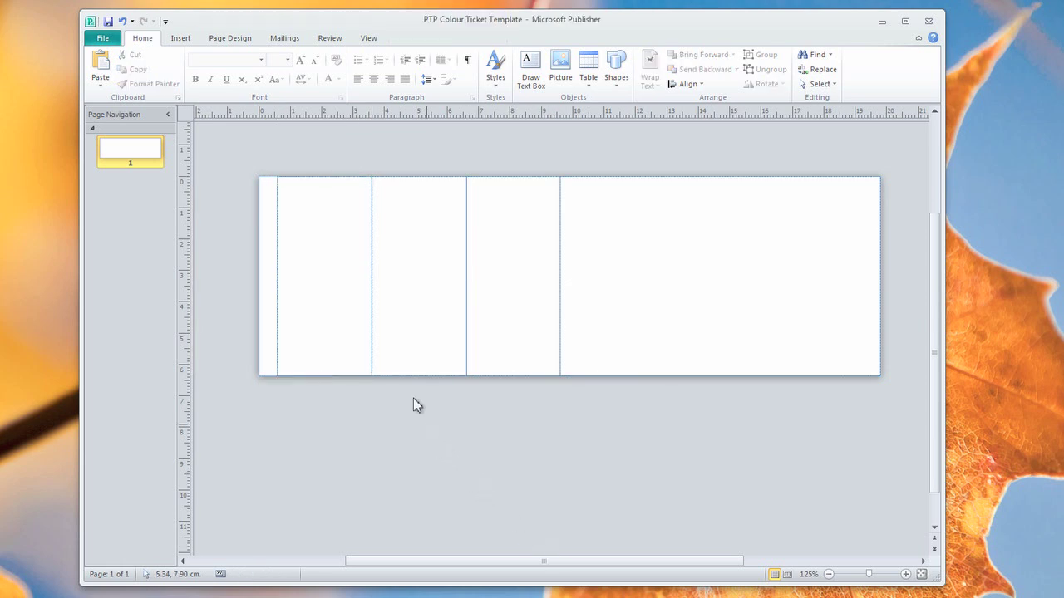
# Step: Fill the first stub with the sample text "Stub 1 test test test" and delete it
pyautogui.click(324, 200)
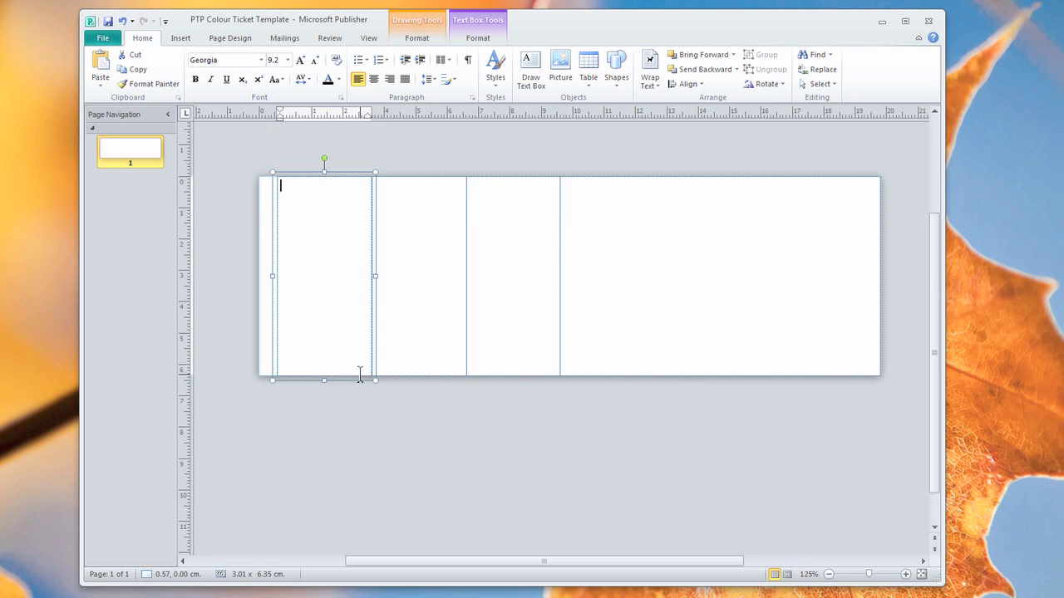
pyautogui.write('Stub 1 test test test test test test teds')
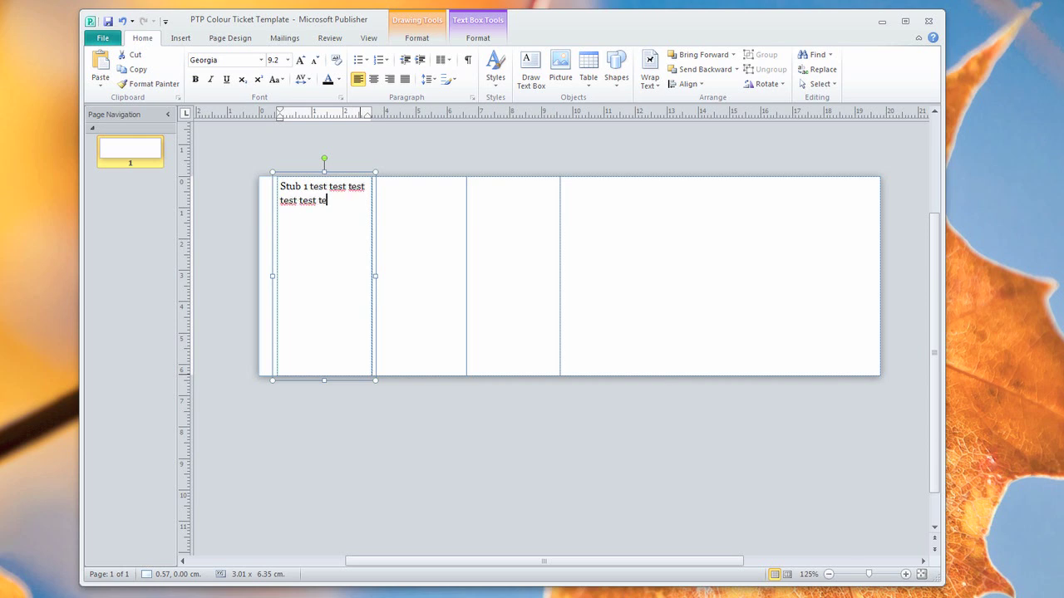
pyautogui.press('BackSpace')
pyautogui.press('BackSpace')
pyautogui.write('st test test')
pyautogui.moveTo(314, 214); pyautogui.dragTo(269, 197)
pyautogui.press('Delete')
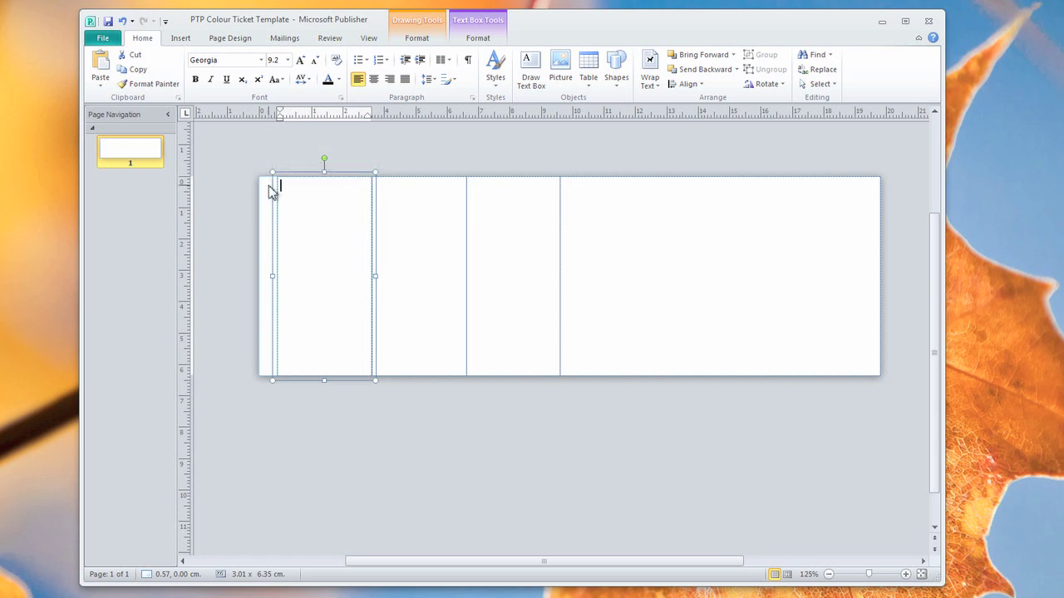
# Step: Enter the lines "Brass Tacks Bar" and "15 January 2012, doors open 7pm" in the main body of the ticket
pyautogui.click(613, 221)
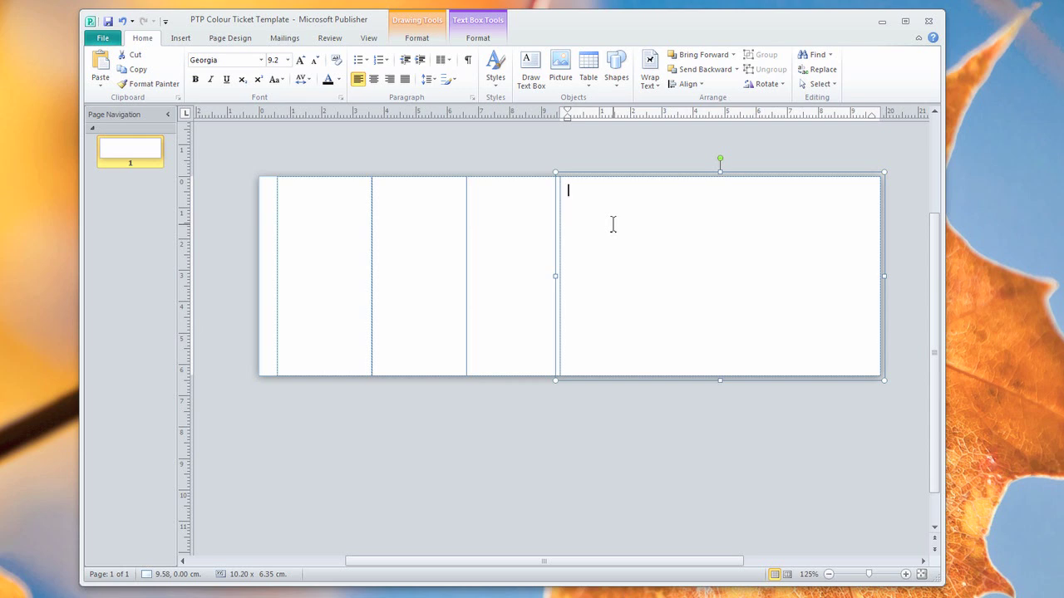
pyautogui.write('Brass Tacks Bar')
pyautogui.press('Return')
pyautogui.write('15 Jan')
pyautogui.write('uary 2012')
pyautogui.write(', dr')
pyautogui.write('oors ')
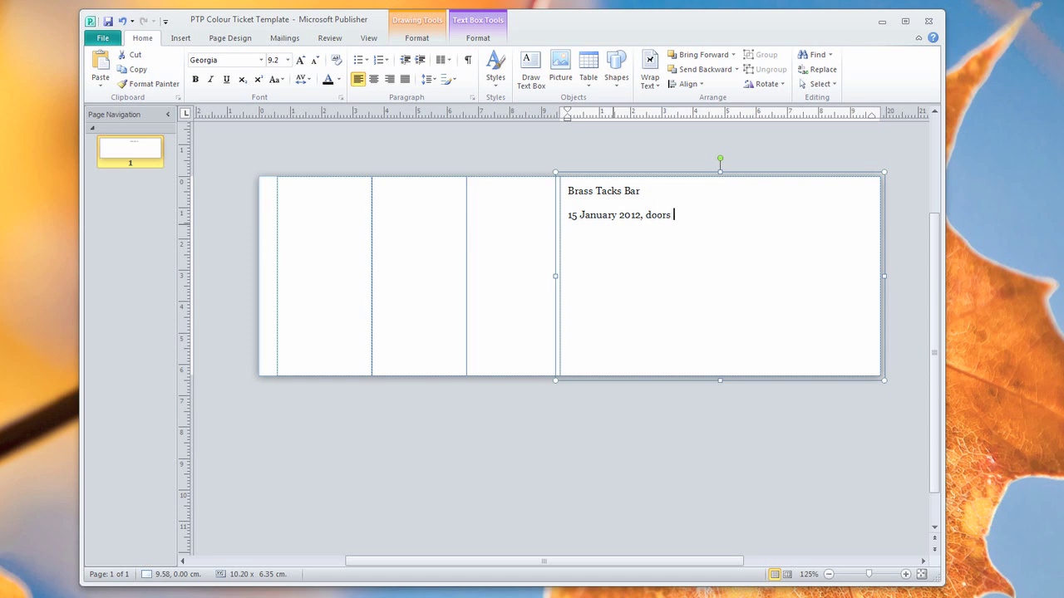
pyautogui.write('open')
pyautogui.write(' 7pm')
# Step: Add the lines "Shatner's Bassoon" and "Plus special guests", a blank line, the venue's address and "To be retained" to the main body
pyautogui.write("Shatner's Ba")
pyautogui.write('ssoo')
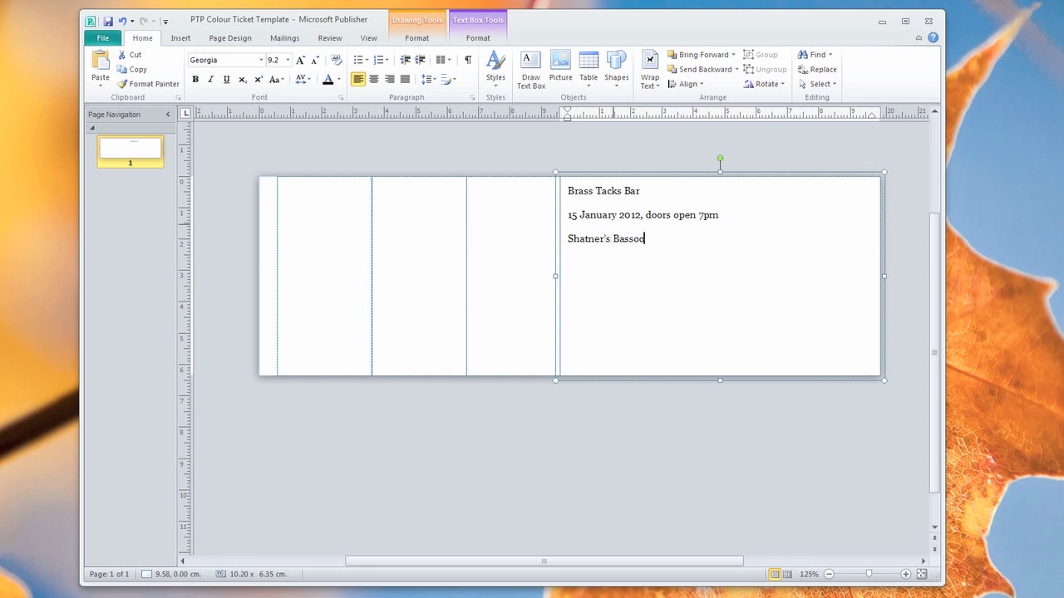
pyautogui.write('nPlus special guests')
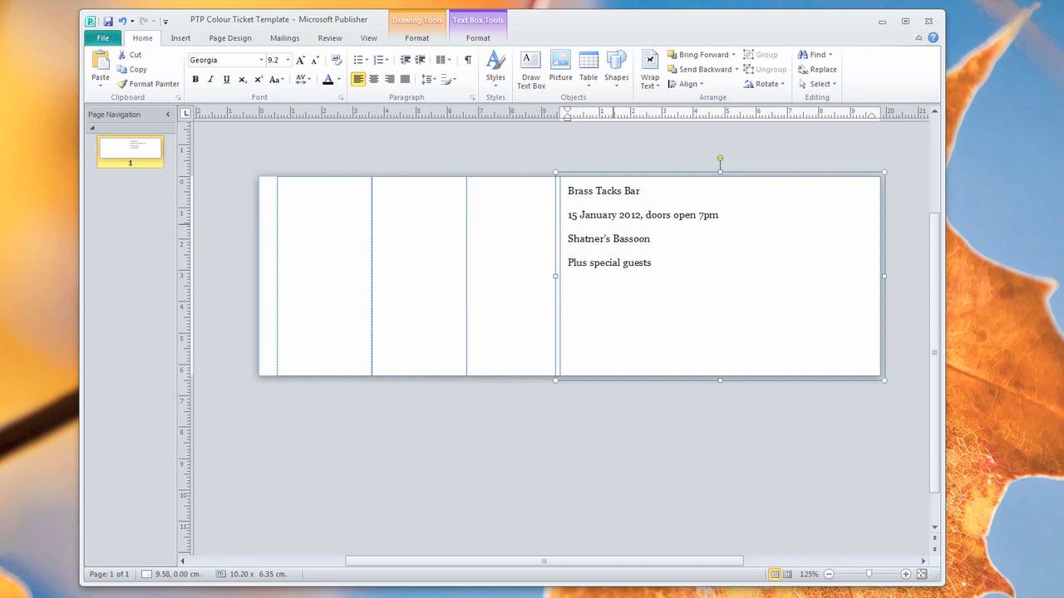
pyautogui.write('1, High Street, Congleton')
pyautogui.press('Return')
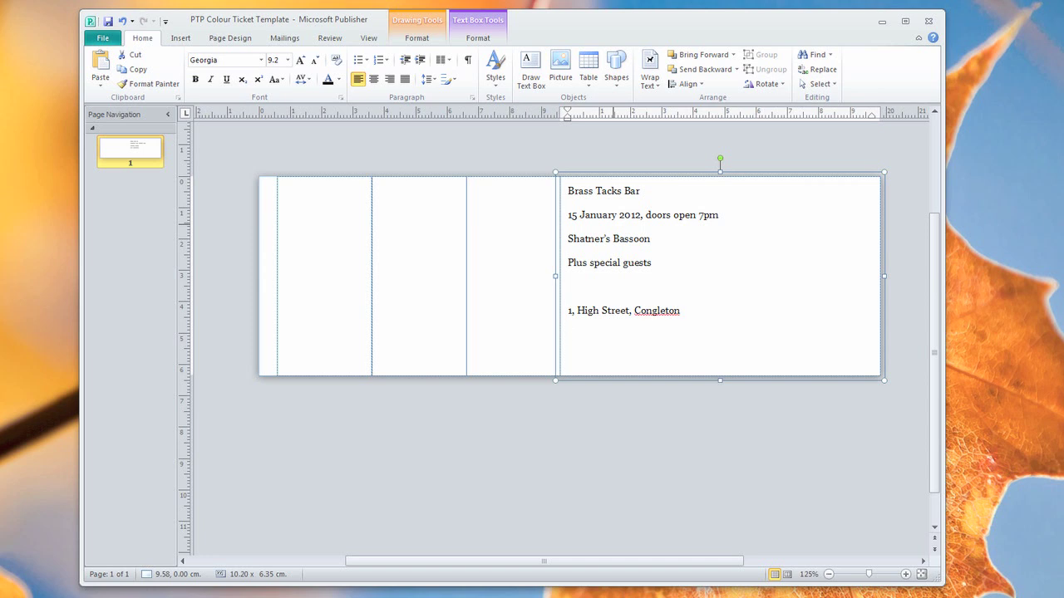
pyautogui.write('To be retaine')
pyautogui.press('BackSpace')
pyautogui.write('ned')
# Step: Format the "Brass Tacks Bar" line in Rockwell at size 24
pyautogui.hotkey('shift', 'Left')
pyautogui.hotkey('shift', 'Left')
pyautogui.hotkey('shift', 'Left')
pyautogui.hotkey('shift', 'Left')
pyautogui.hotkey('shift', 'Left')
pyautogui.hotkey('shift', 'Left')
pyautogui.hotkey('shift', 'Left')
pyautogui.hotkey('shift', 'Left')
pyautogui.hotkey('shift', 'Left')
pyautogui.hotkey('shift', 'Left')
pyautogui.hotkey('shift', 'Left')
pyautogui.hotkey('shift', 'Left')
pyautogui.hotkey('shift', 'Left')
pyautogui.hotkey('shift', 'Left')
pyautogui.hotkey('shift', 'Left')
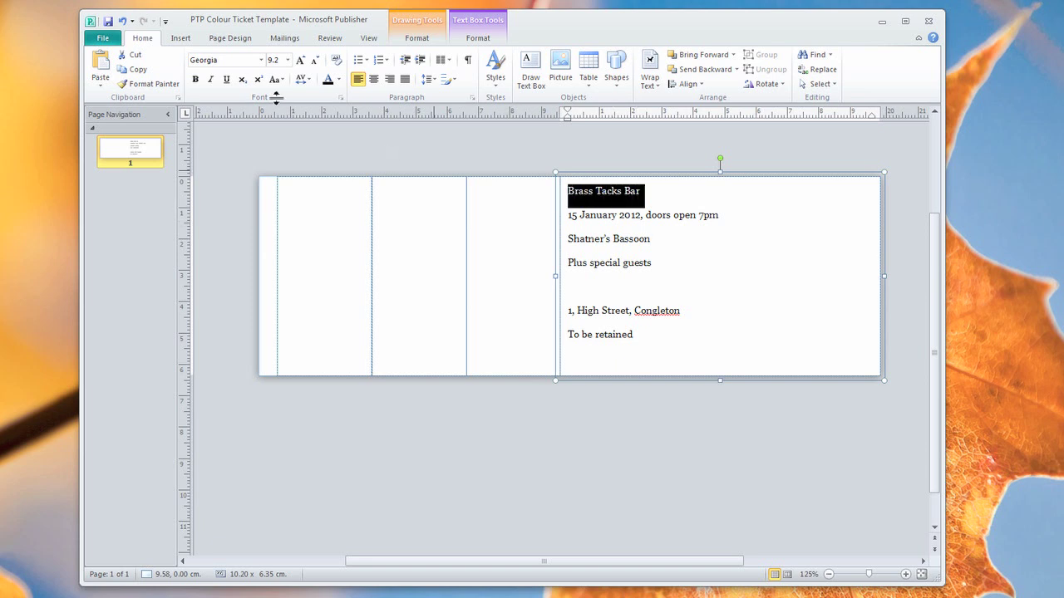
pyautogui.click(262, 60)
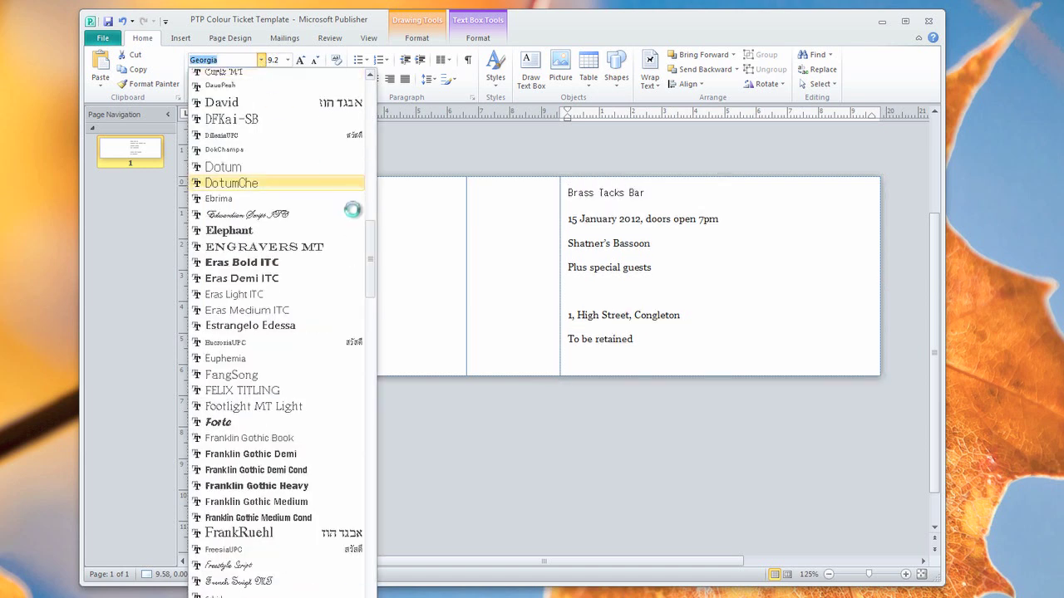
pyautogui.moveTo(369, 218); pyautogui.dragTo(368, 516)
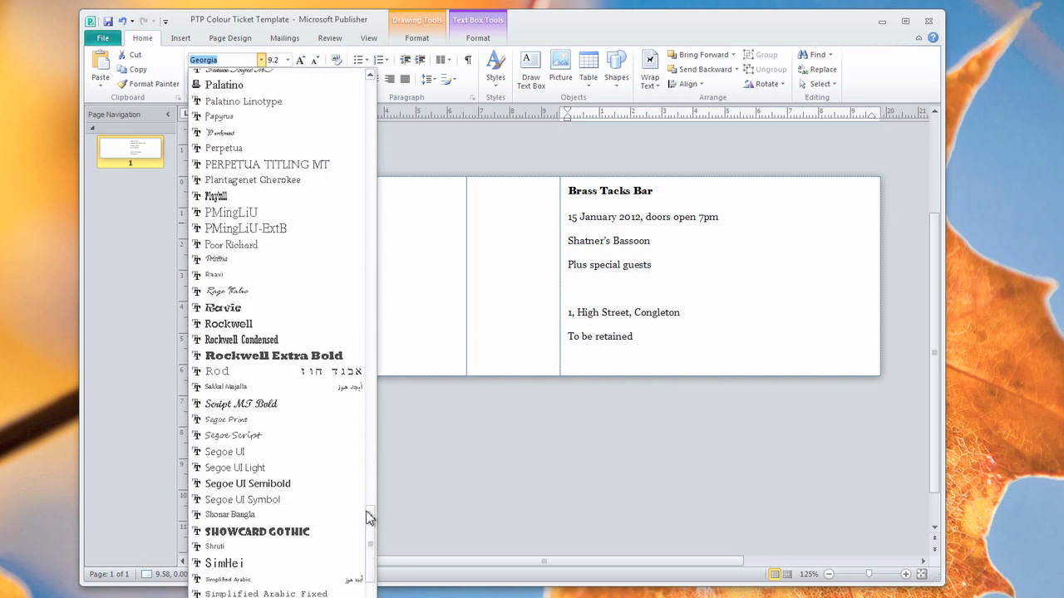
pyautogui.click(247, 325)
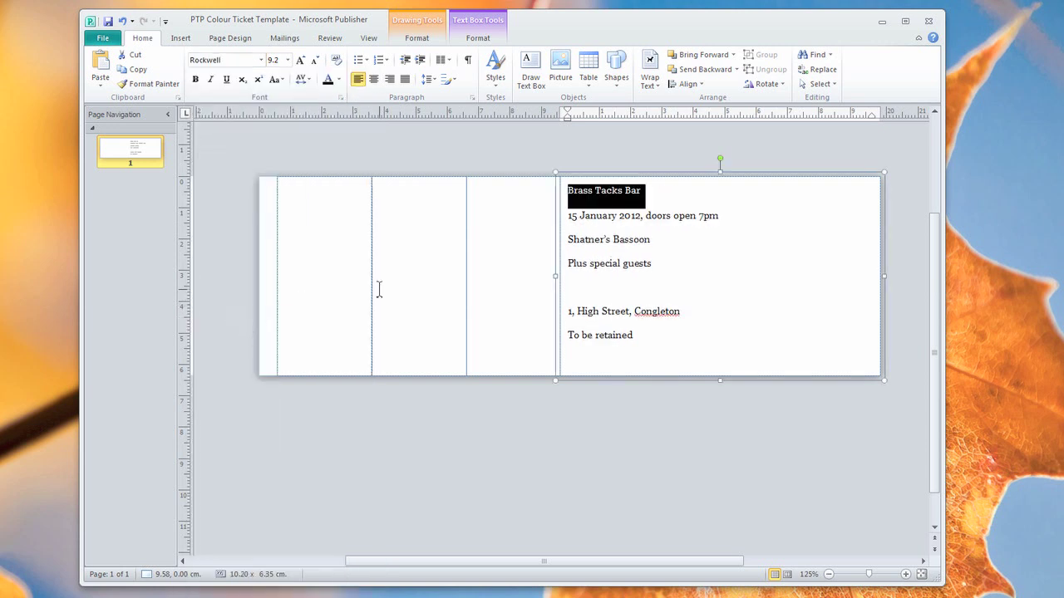
pyautogui.click(287, 60)
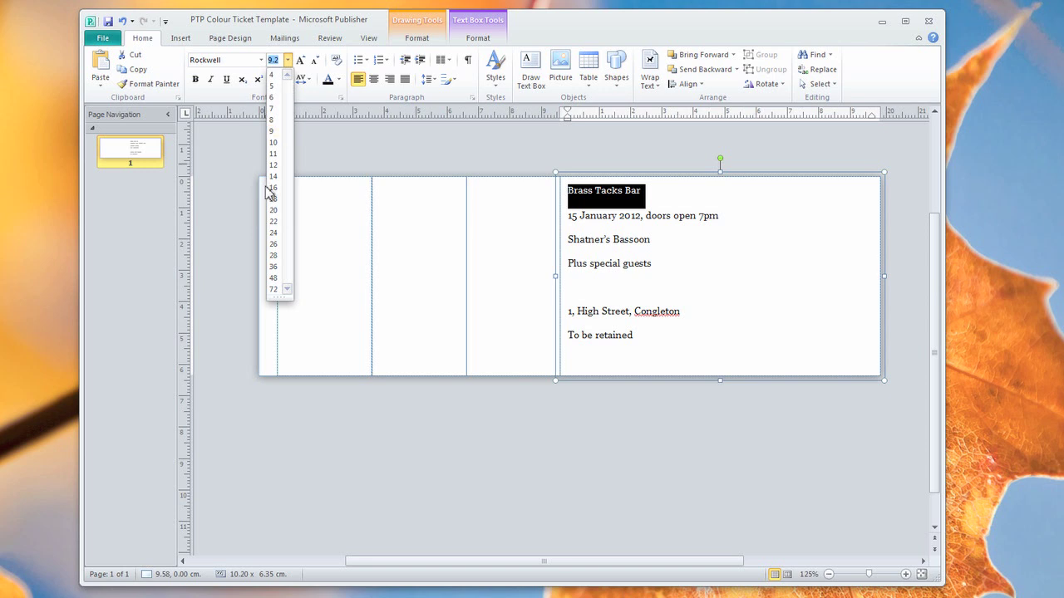
pyautogui.click(274, 233)
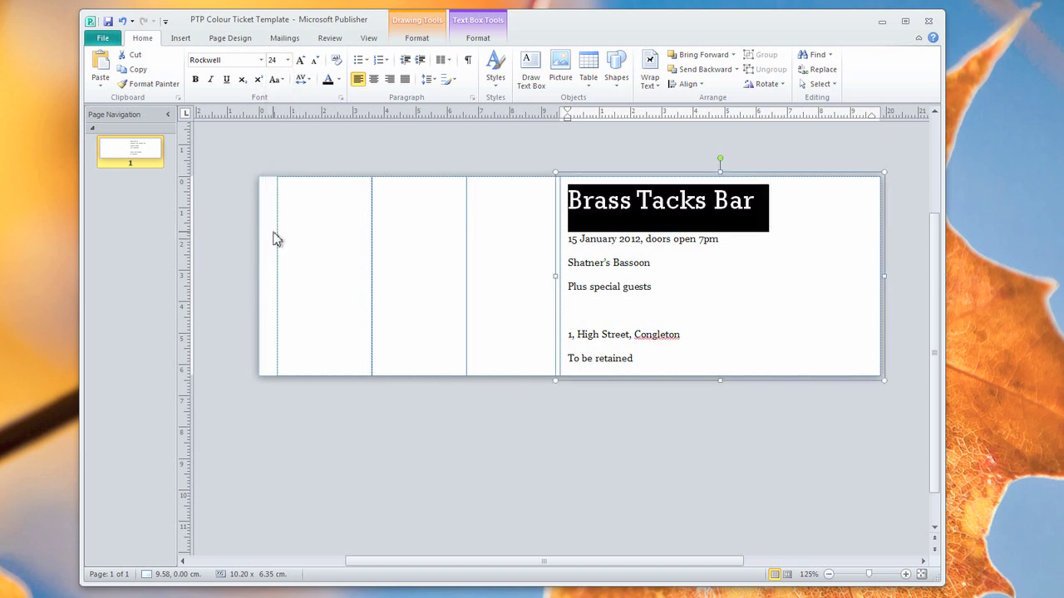
pyautogui.click(762, 226)
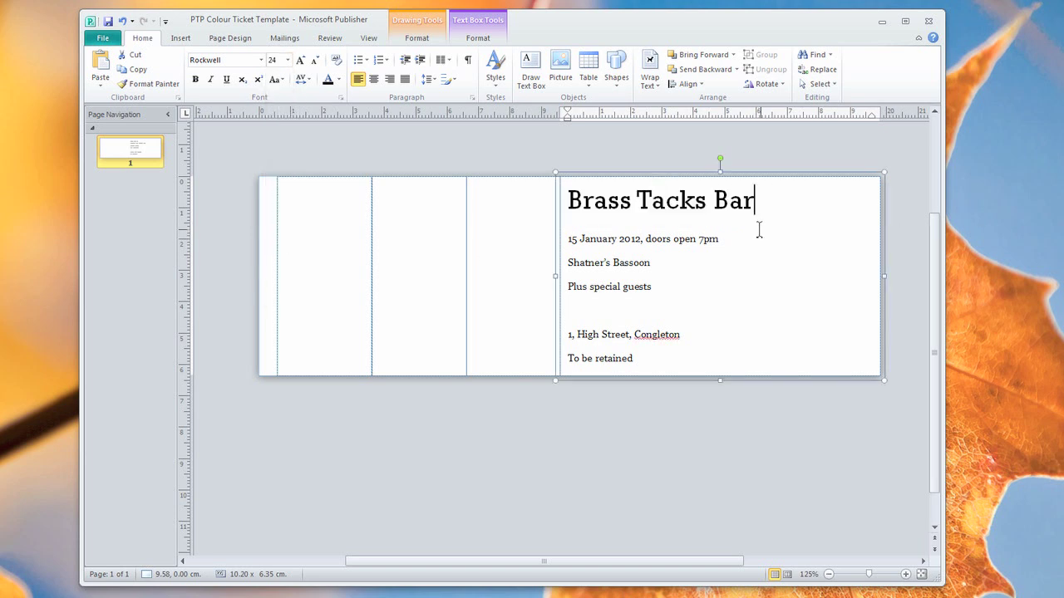
# Step: Format the "Shatner's Bassoon" line in Ravie at size 22
pyautogui.click(690, 237)
pyautogui.click(661, 262)
pyautogui.moveTo(667, 263); pyautogui.dragTo(565, 263)
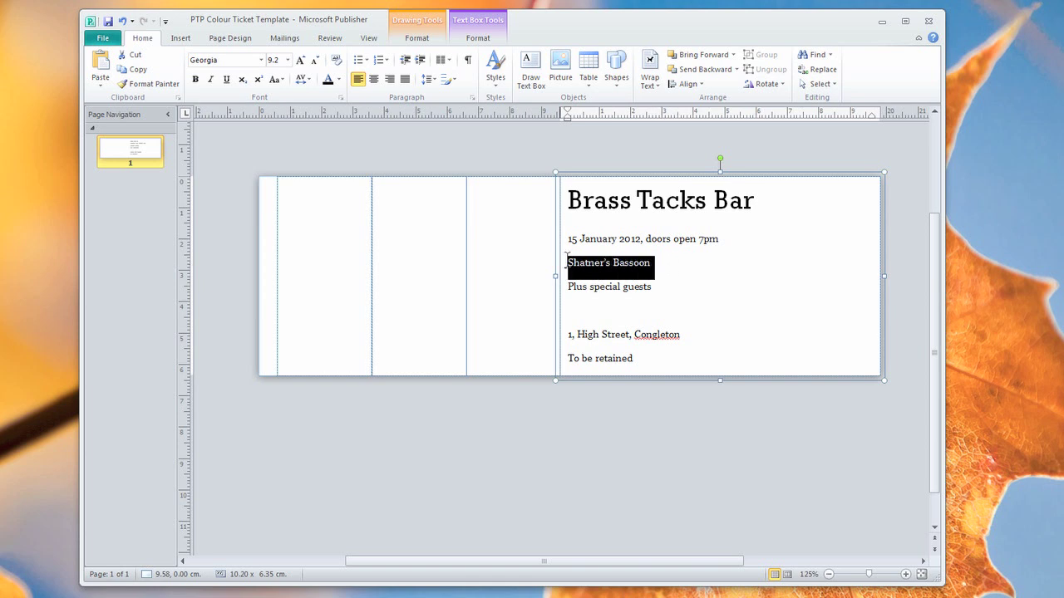
pyautogui.click(261, 60)
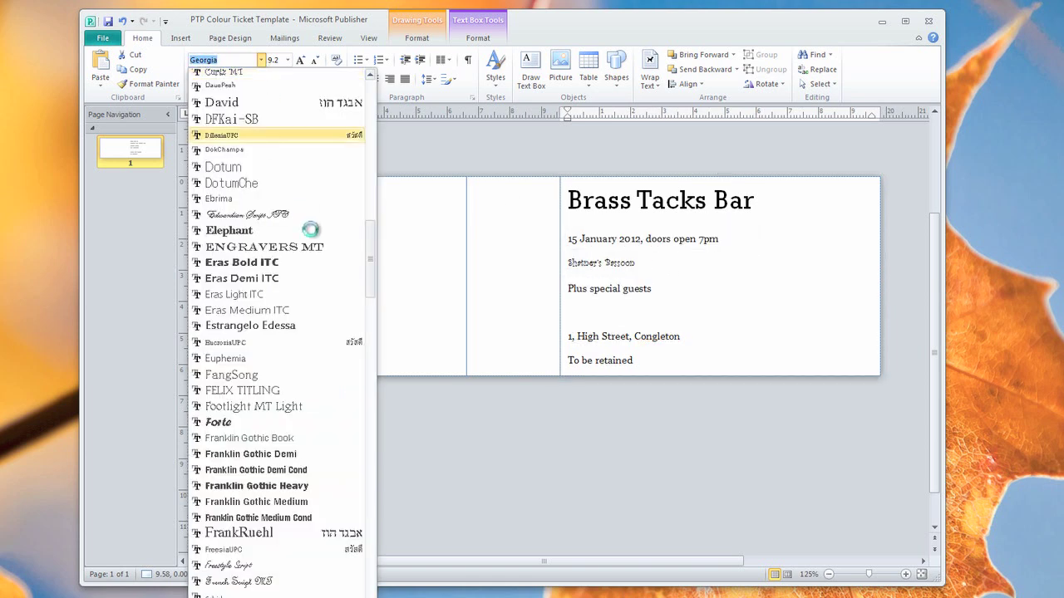
pyautogui.moveTo(371, 240); pyautogui.dragTo(369, 501)
pyautogui.click(280, 497)
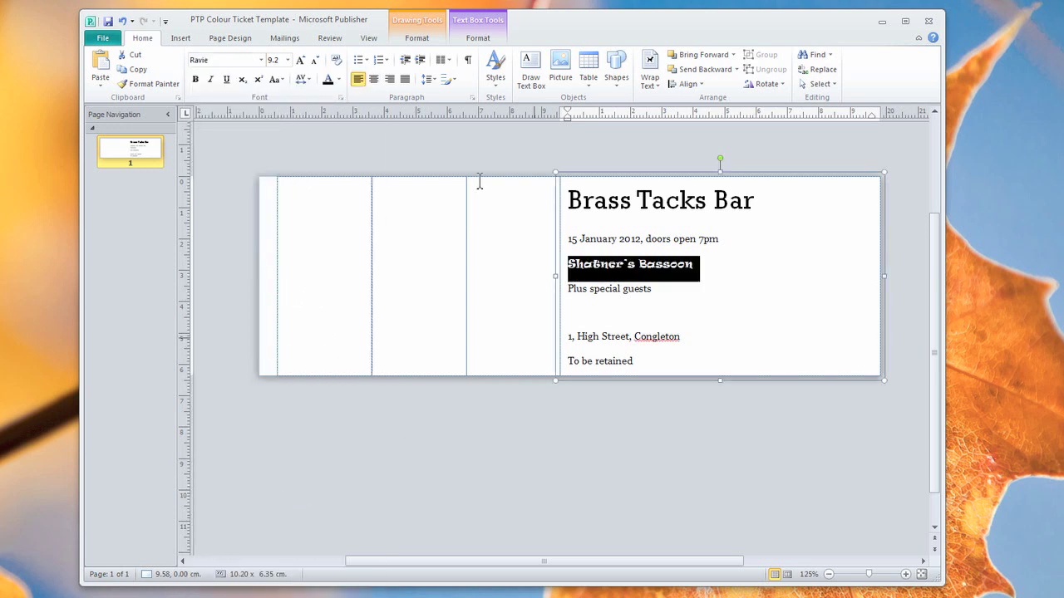
pyautogui.click(287, 60)
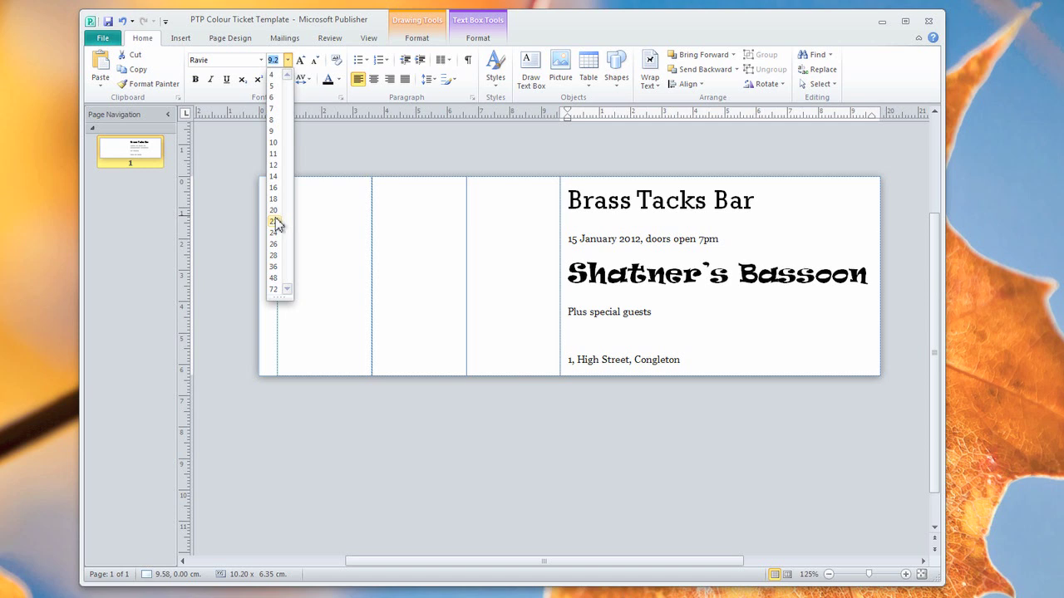
pyautogui.click(275, 222)
# Step: Set the font size of the "Plus special guests" line to 14
pyautogui.click(656, 311)
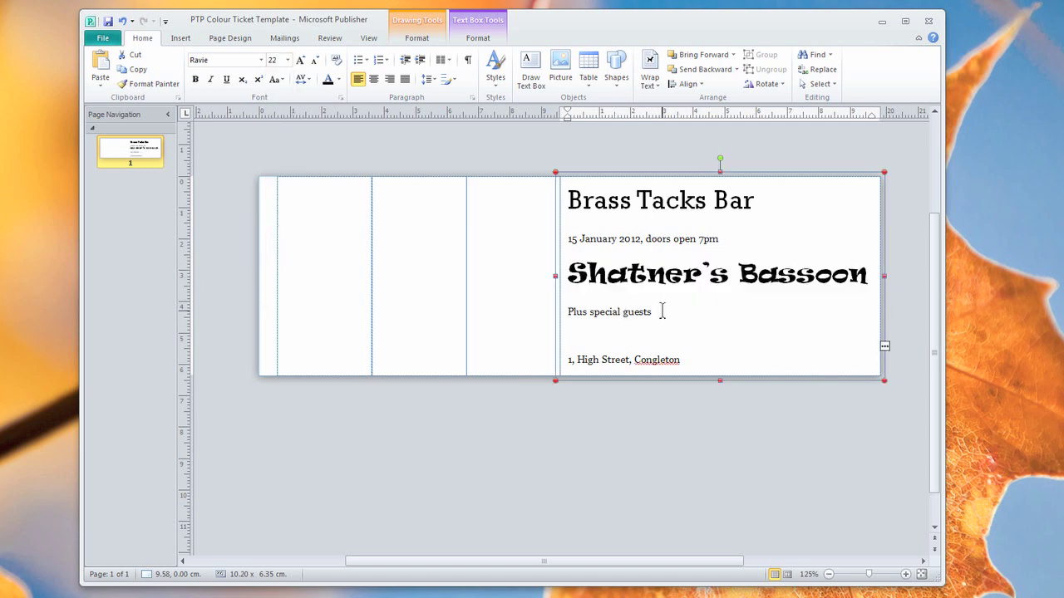
pyautogui.moveTo(657, 311); pyautogui.dragTo(568, 312)
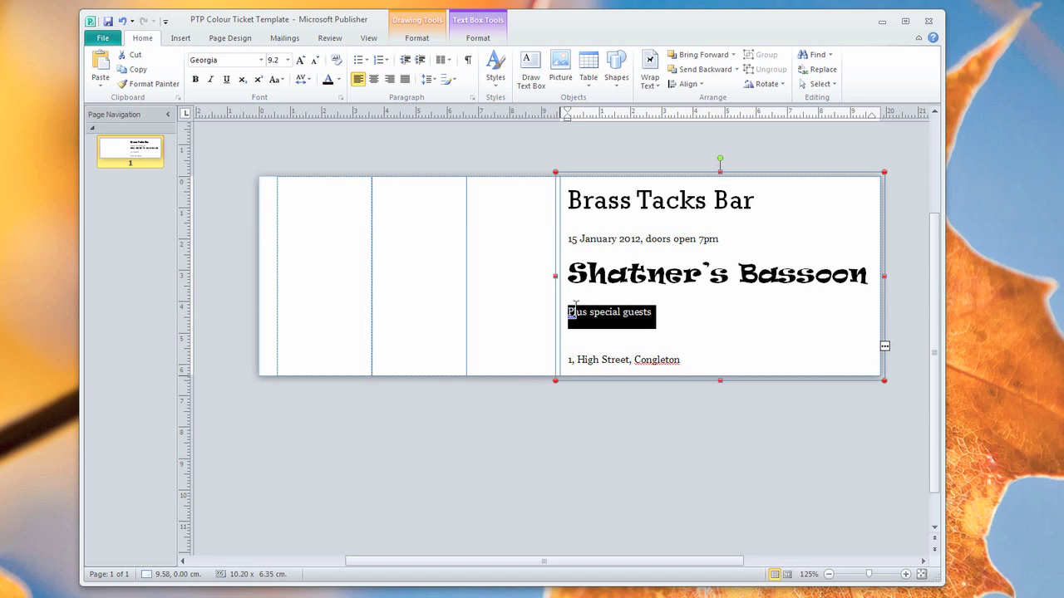
pyautogui.click(288, 60)
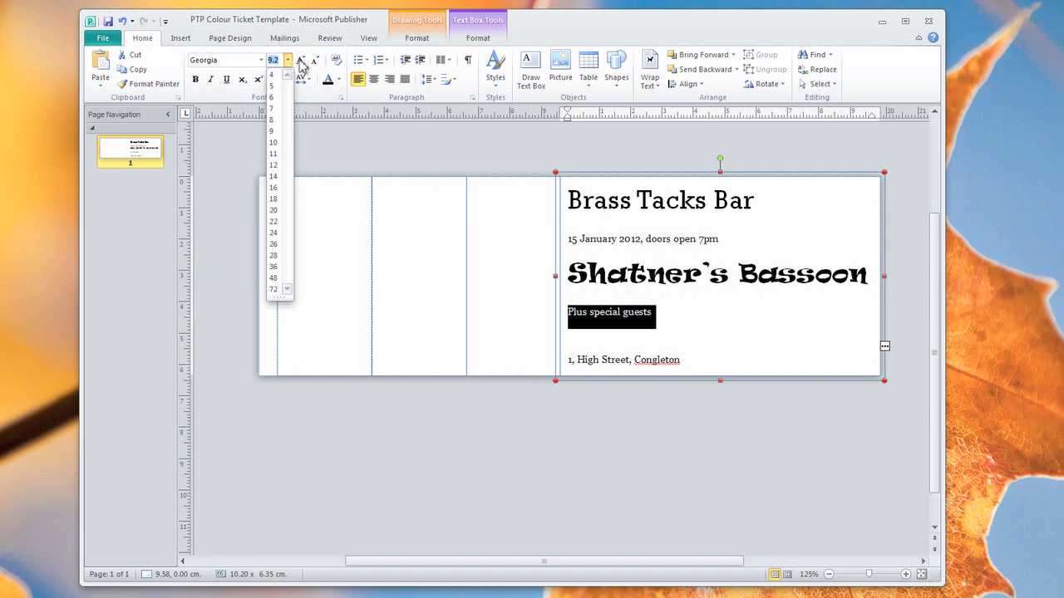
pyautogui.click(273, 176)
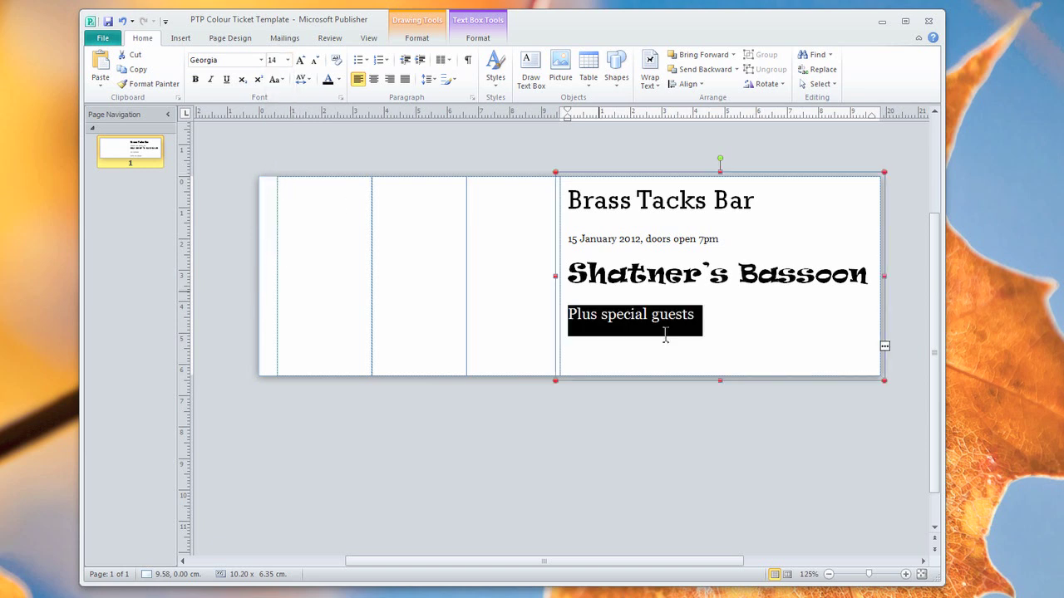
pyautogui.click(700, 347)
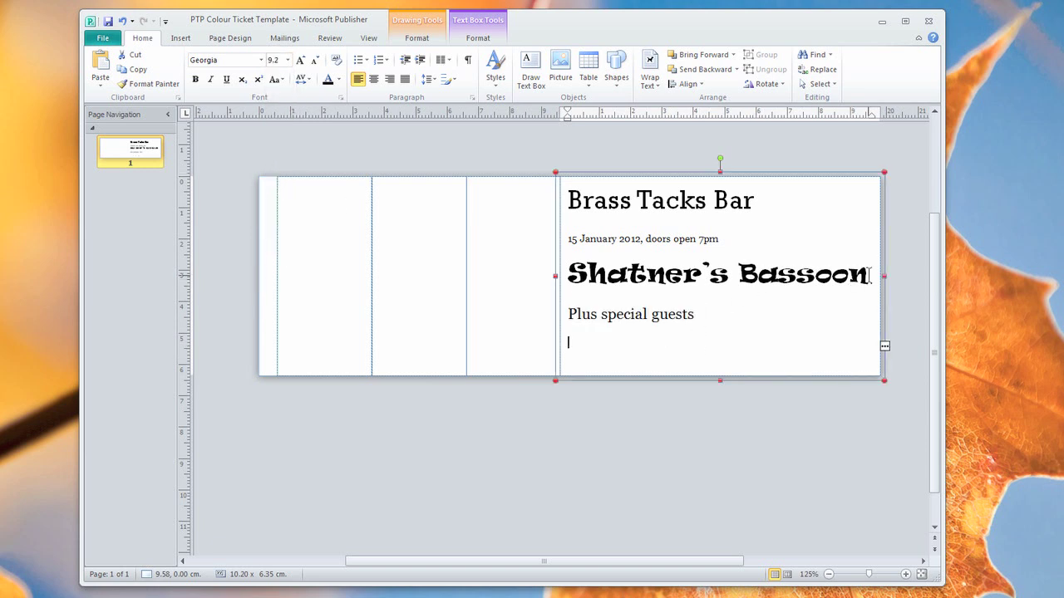
# Step: Reduce the font size of the "Shatner's Bassoon" line to 20
pyautogui.tripleClick(633, 266)
pyautogui.click(287, 60)
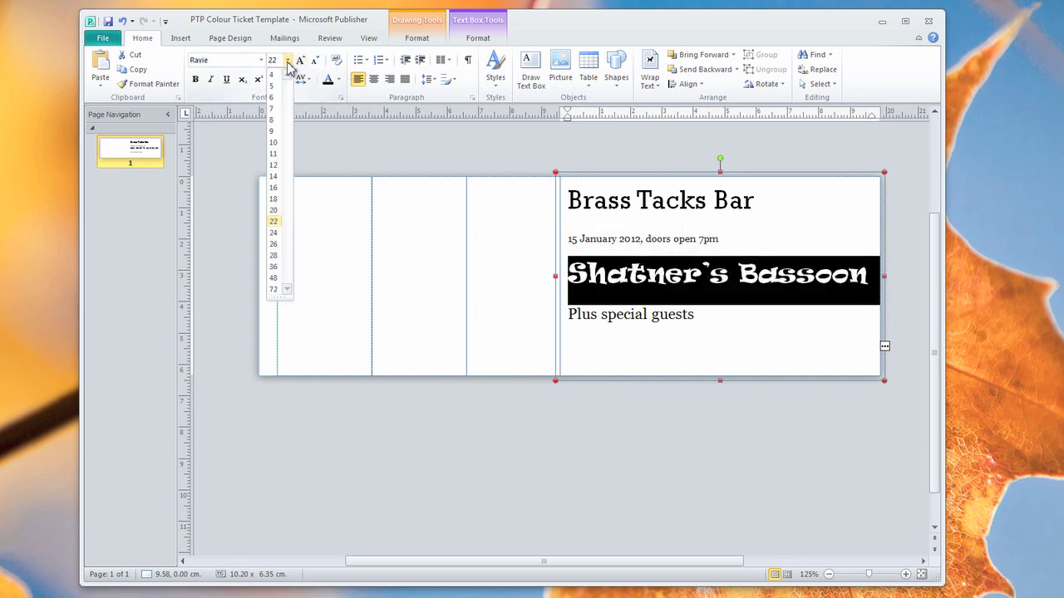
pyautogui.click(276, 211)
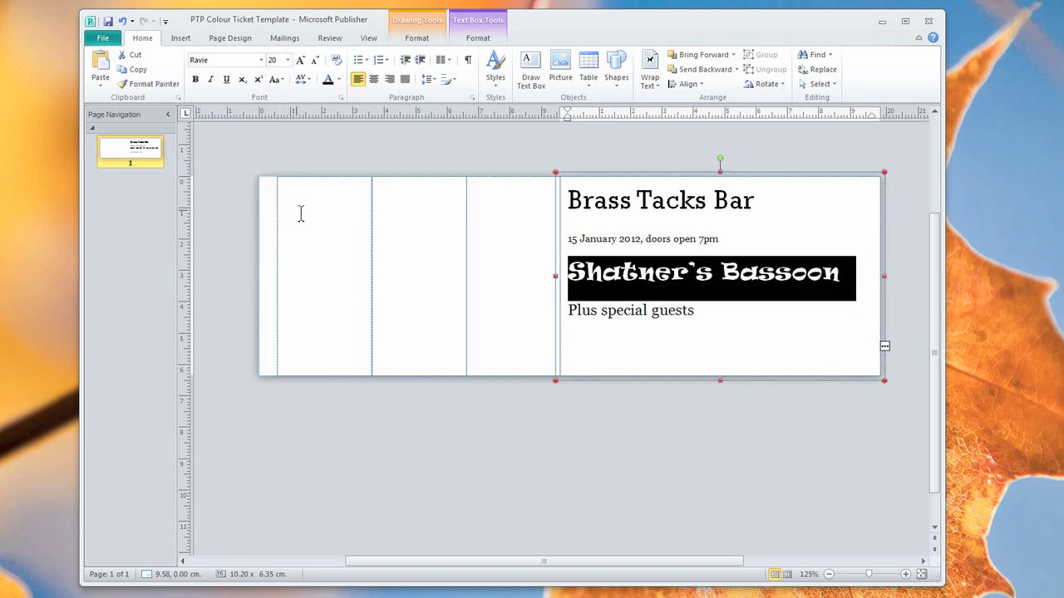
pyautogui.click(658, 292)
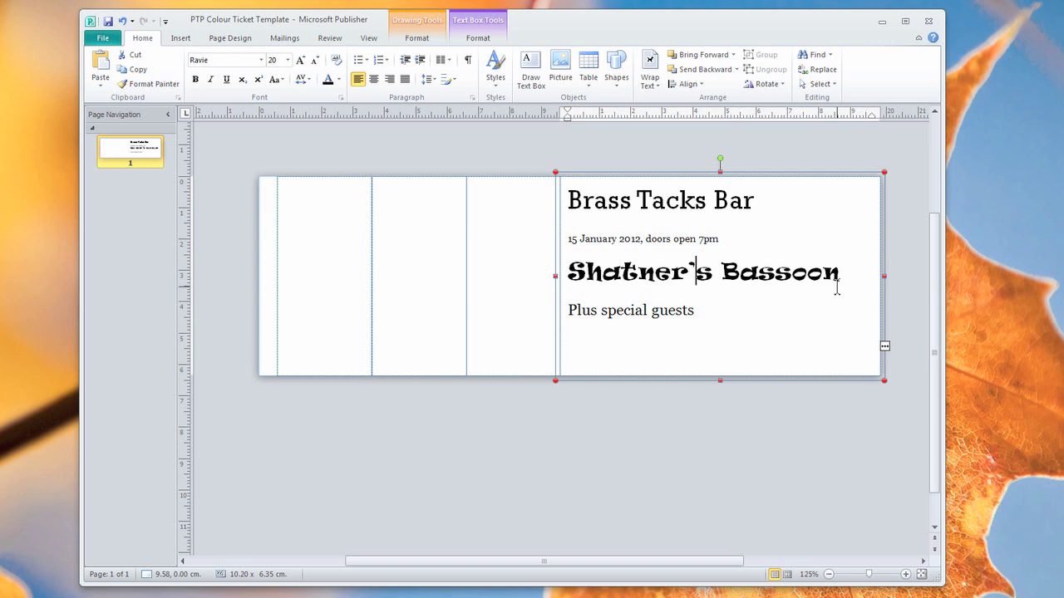
# Step: Place the venue's address directly below "Plus special guests", in place of the blank line
pyautogui.scroll(-2, 712, 263)
pyautogui.click(662, 293)
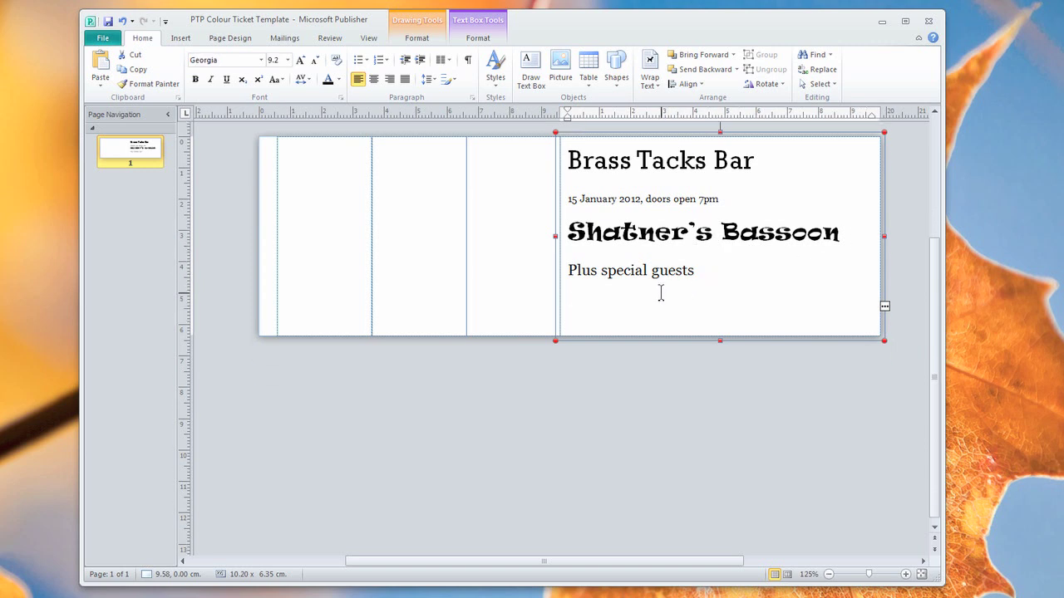
pyautogui.write('1, High Street, Congleton')
pyautogui.click(583, 167)
pyautogui.click(621, 243)
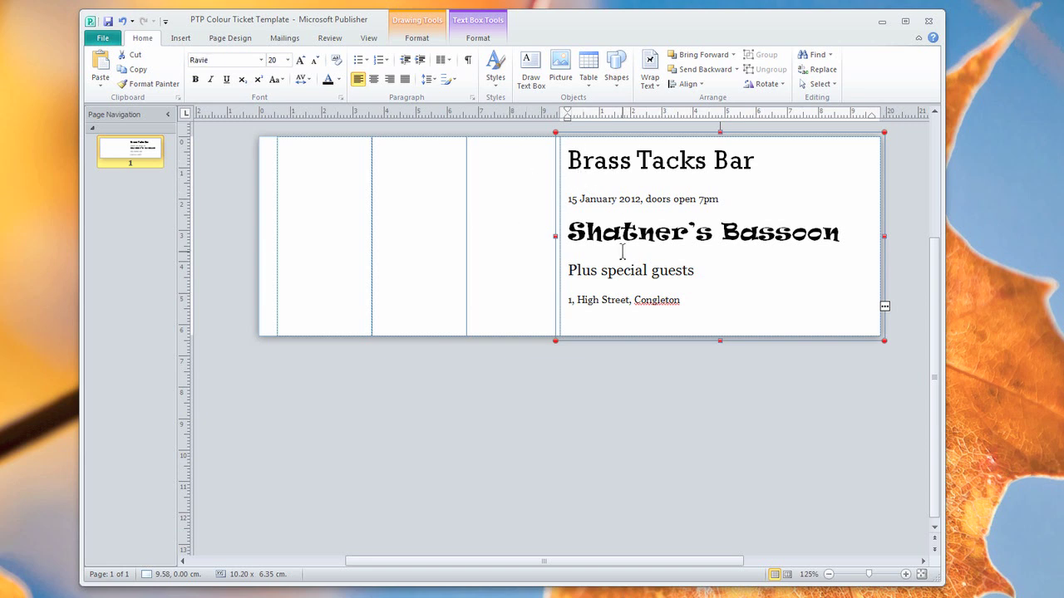
pyautogui.click(650, 303)
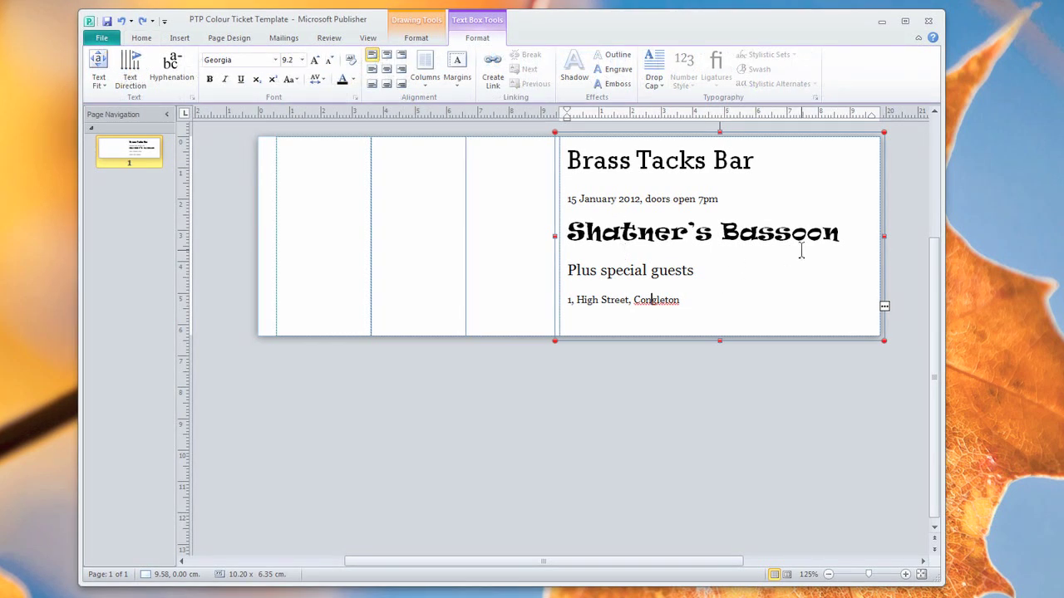
# Step: Set the spacing between lines to 1 for the "Shatner's Bassoon" paragraph
pyautogui.moveTo(842, 243); pyautogui.dragTo(619, 249)
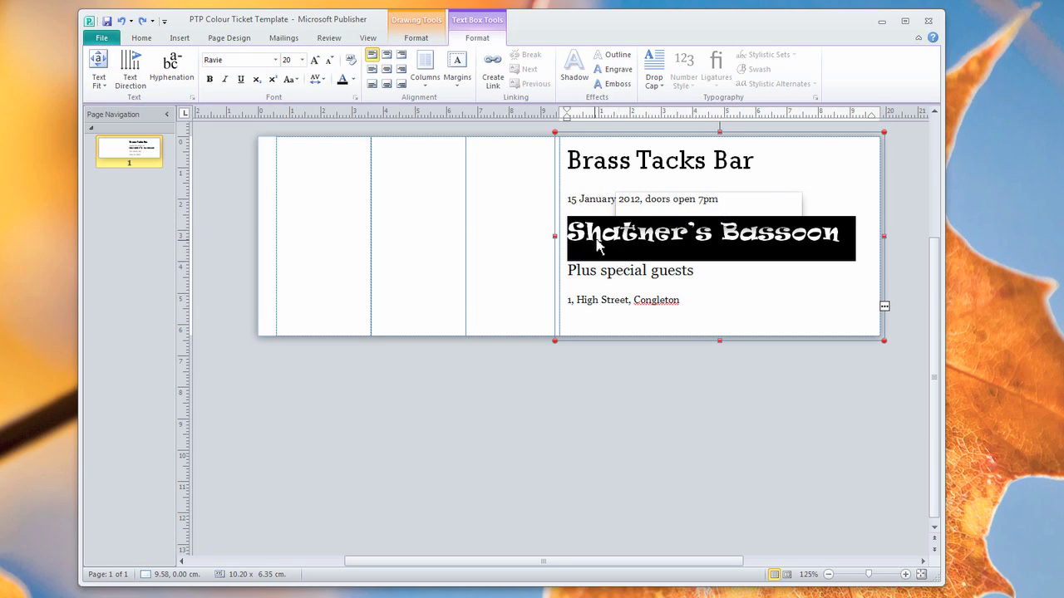
pyautogui.rightClick(598, 240)
pyautogui.moveTo(667, 451)
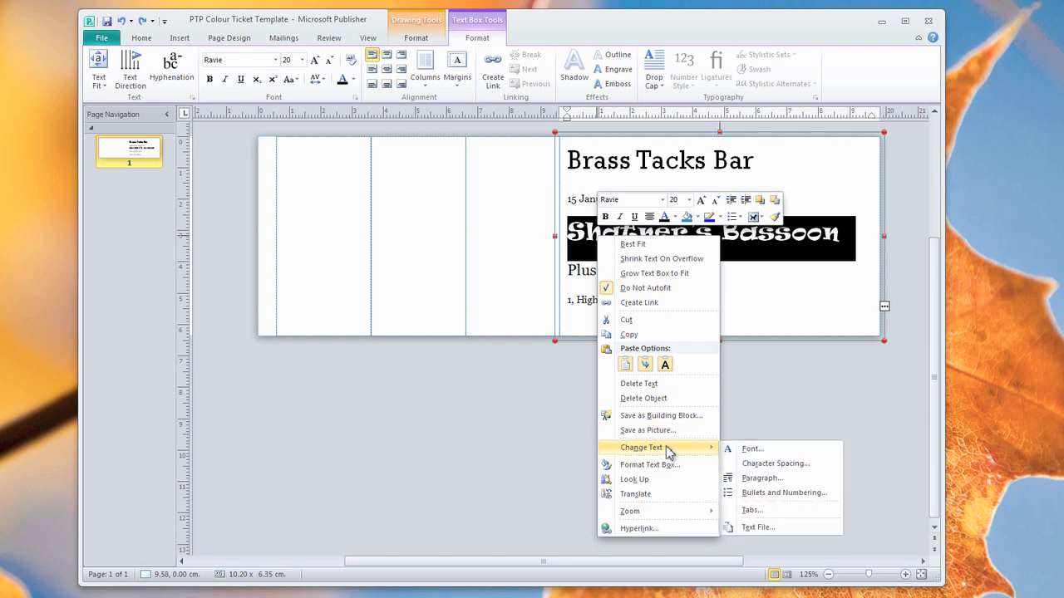
pyautogui.click(756, 479)
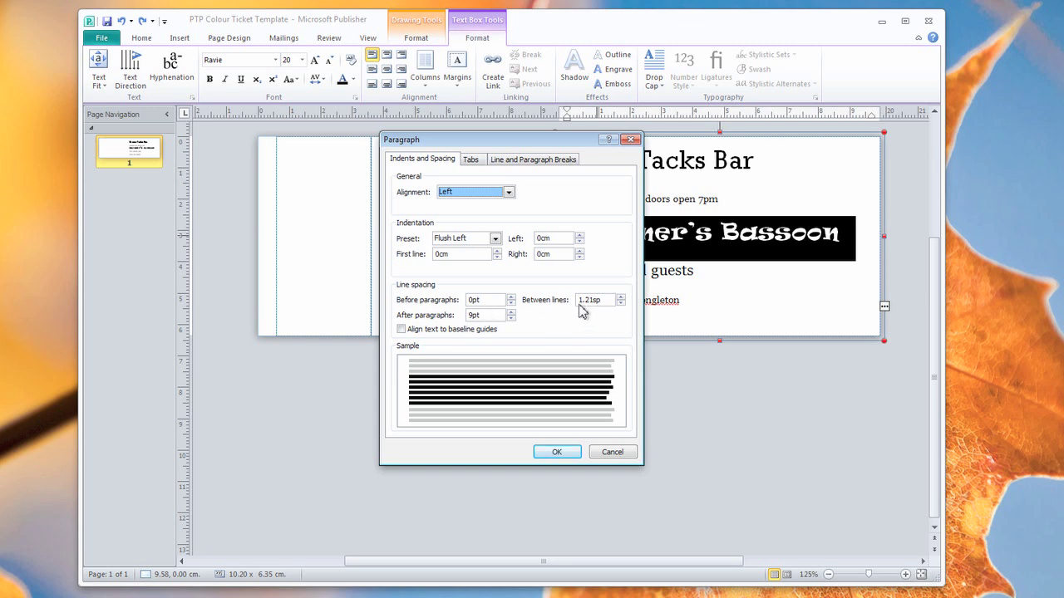
pyautogui.click(551, 301)
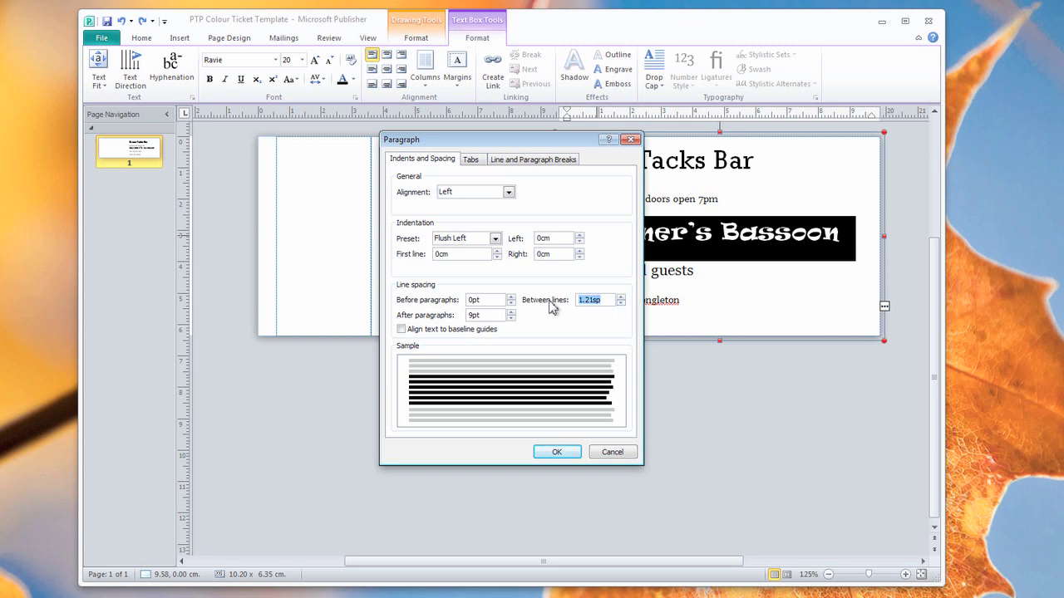
pyautogui.press('End')
pyautogui.moveTo(614, 300); pyautogui.dragTo(558, 301)
pyautogui.write('1')
pyautogui.press('Return')
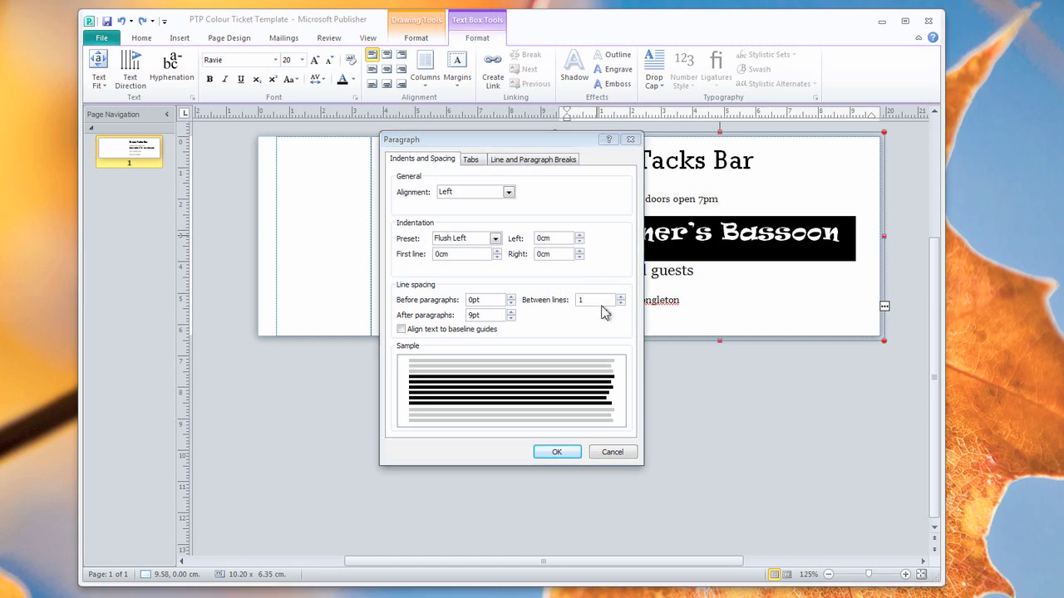
pyautogui.click(696, 265)
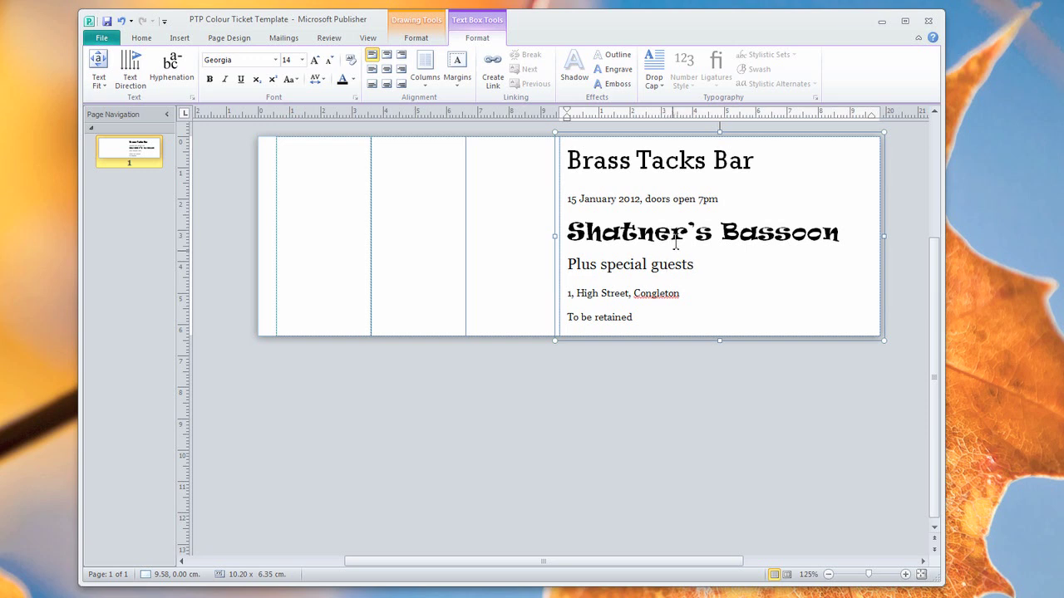
# Step: Set the spacing between lines to 1 for the "Brass Tacks Bar" heading
pyautogui.click(641, 183)
pyautogui.click(723, 184)
pyautogui.moveTo(756, 161); pyautogui.dragTo(565, 164)
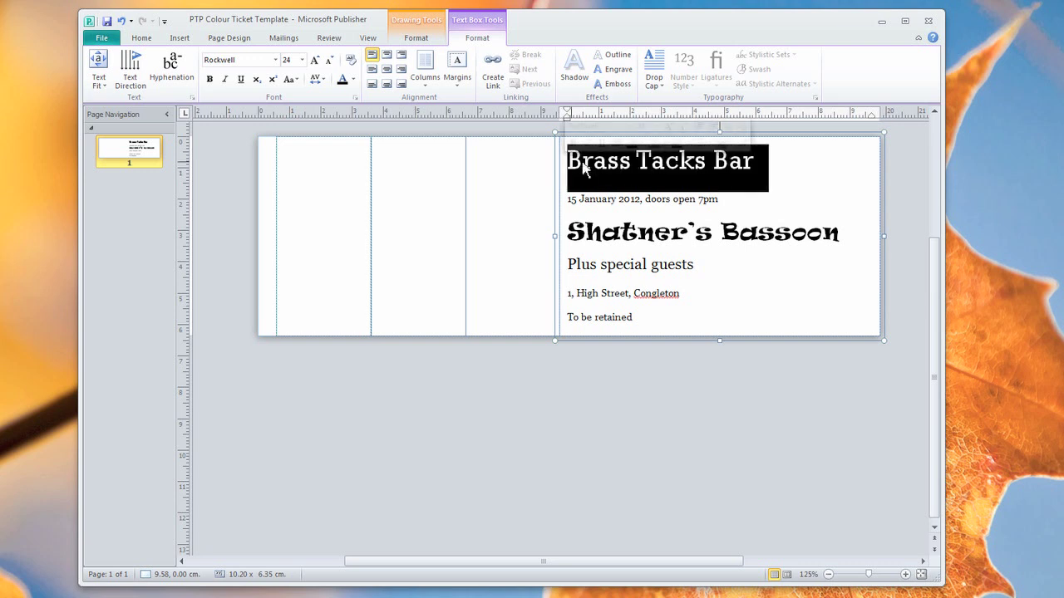
pyautogui.rightClick(585, 168)
pyautogui.moveTo(629, 375)
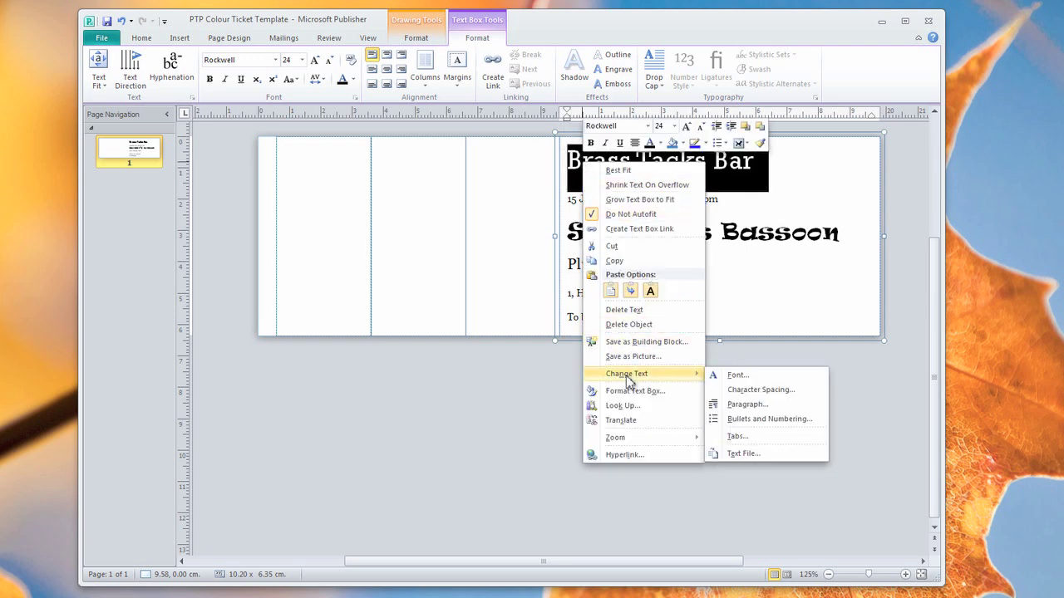
pyautogui.click(743, 406)
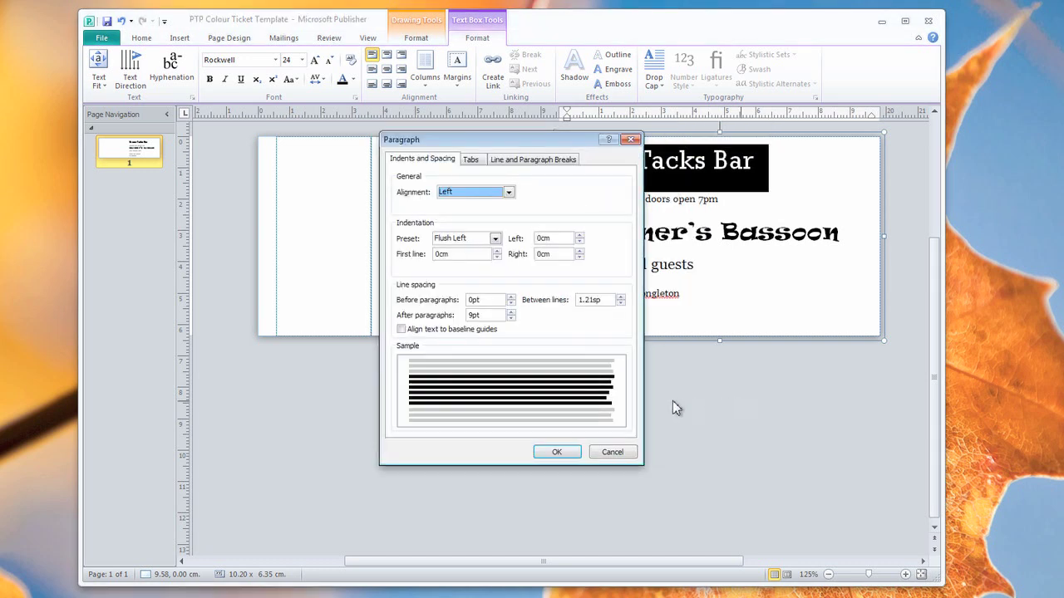
pyautogui.click(621, 304)
pyautogui.click(621, 303)
pyautogui.click(620, 298)
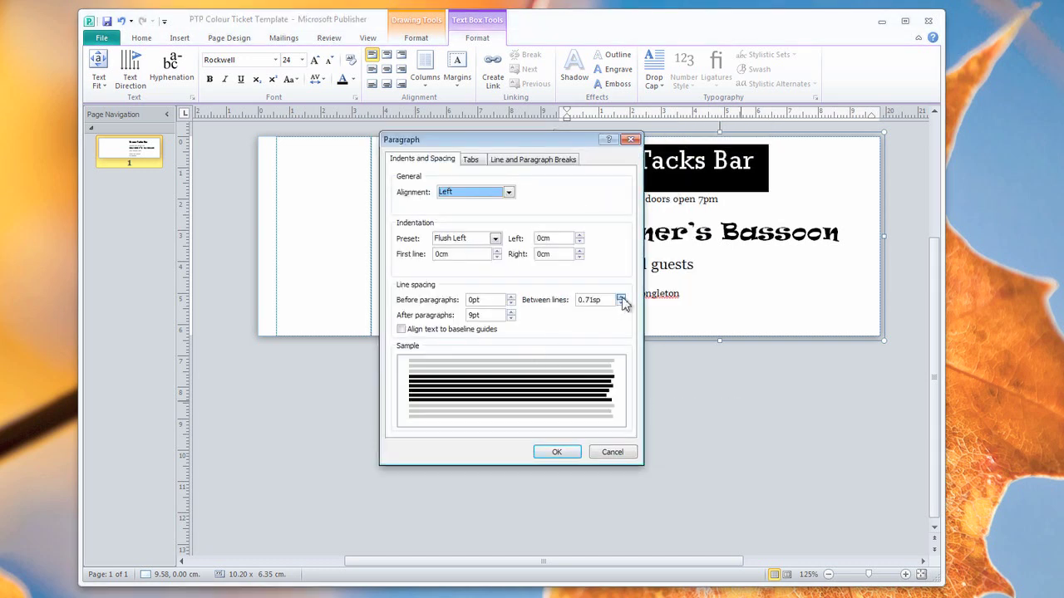
pyautogui.doubleClick(607, 301)
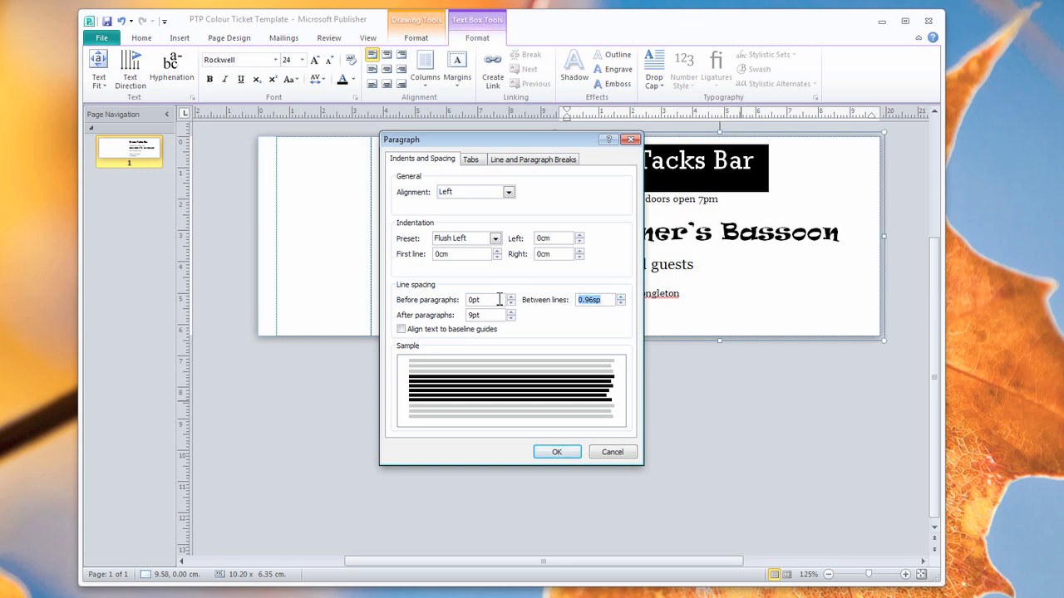
pyautogui.write('1')
pyautogui.click(559, 448)
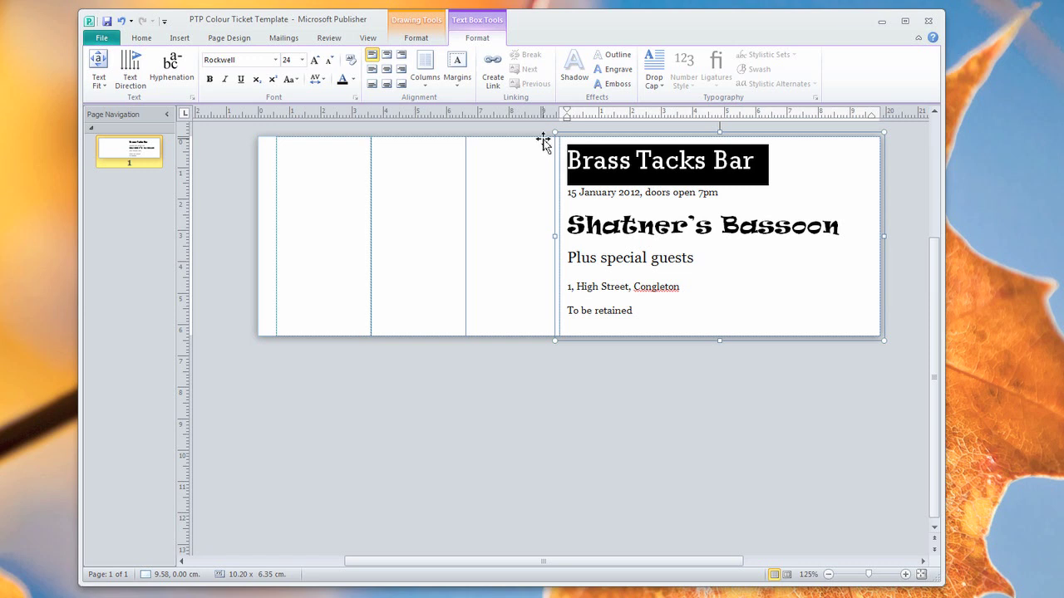
pyautogui.click(611, 192)
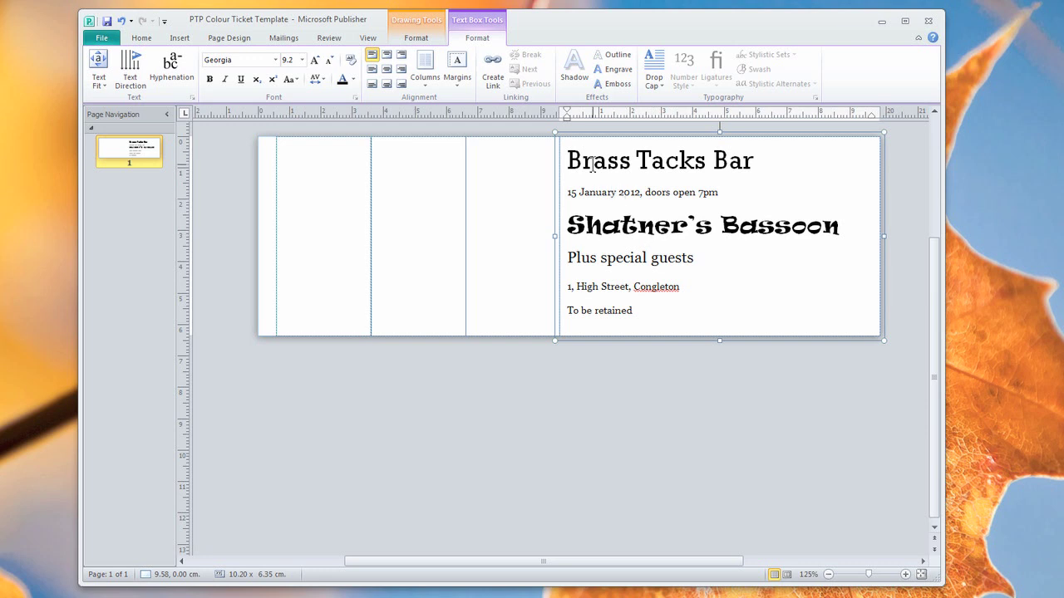
# Step: Copy all the text of the main ticket section into the narrow stub directly beside it
pyautogui.moveTo(569, 159); pyautogui.dragTo(467, 156)
pyautogui.hotkey('ctrl', 'c')
pyautogui.click(509, 237)
pyautogui.hotkey('ctrl', 'v')
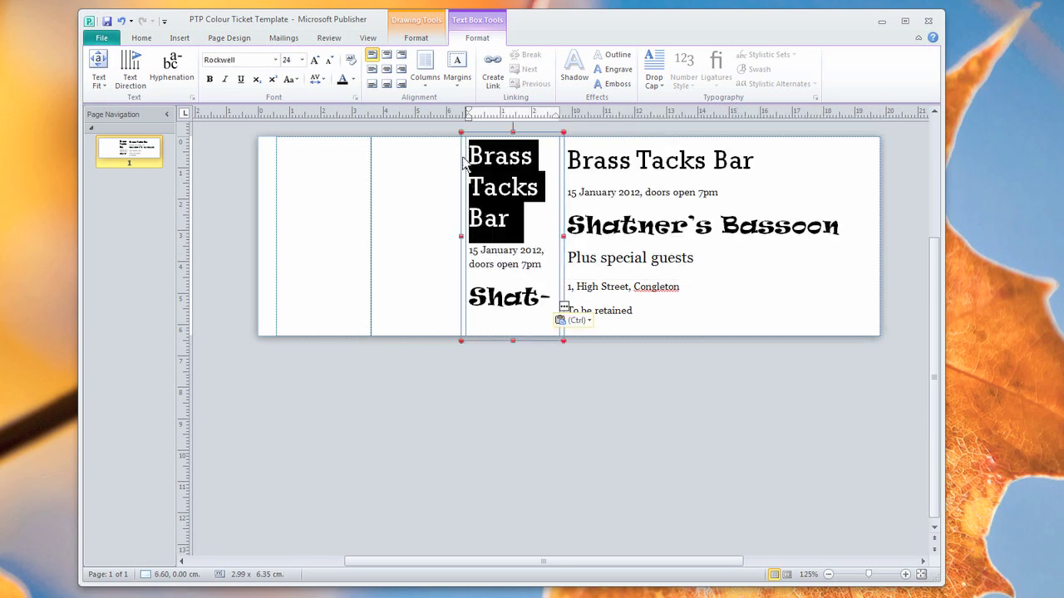
# Step: In the stub, set "Brass Tacks Bar" to font size 10 and the date and doors line to size 8
pyautogui.click(302, 60)
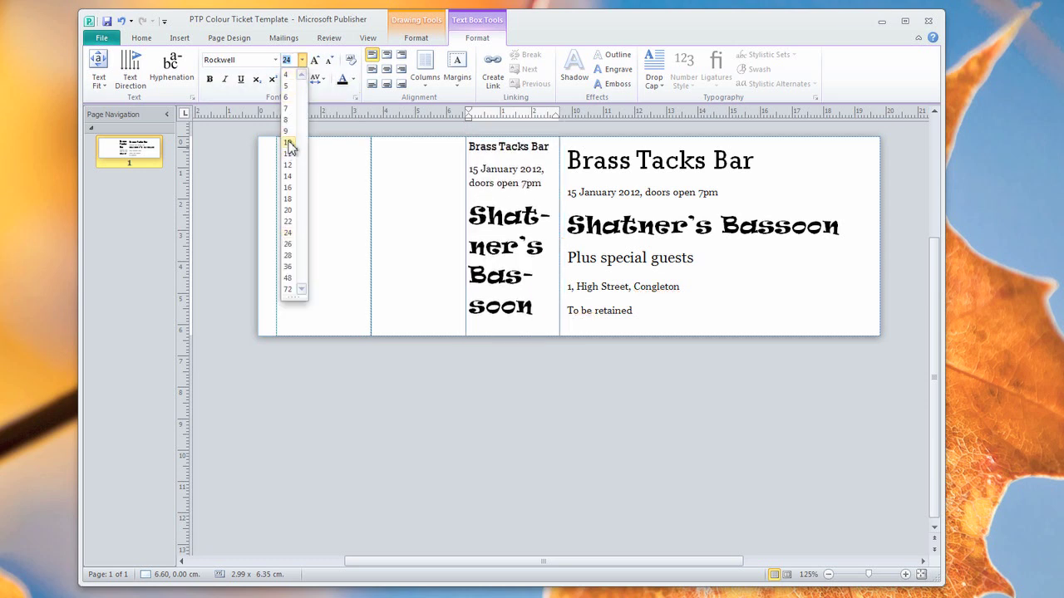
pyautogui.click(289, 146)
pyautogui.moveTo(545, 186); pyautogui.dragTo(447, 163)
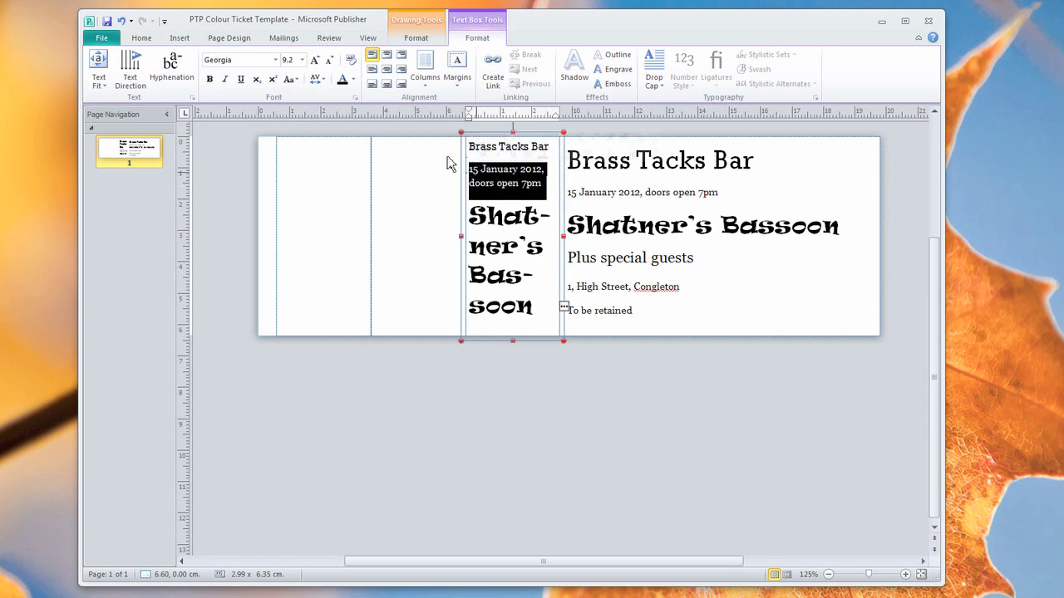
pyautogui.click(301, 60)
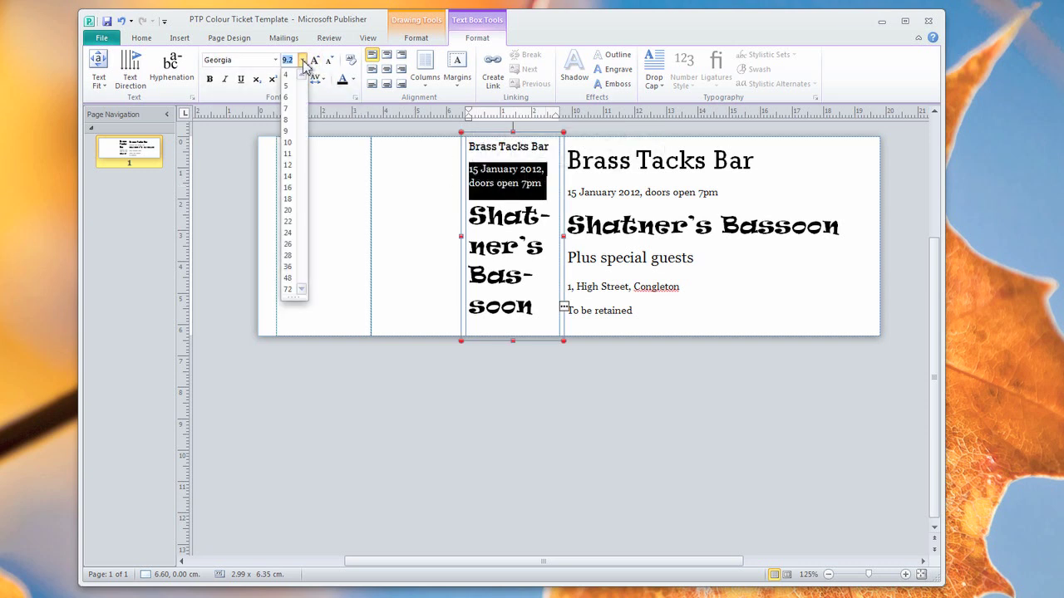
pyautogui.click(287, 123)
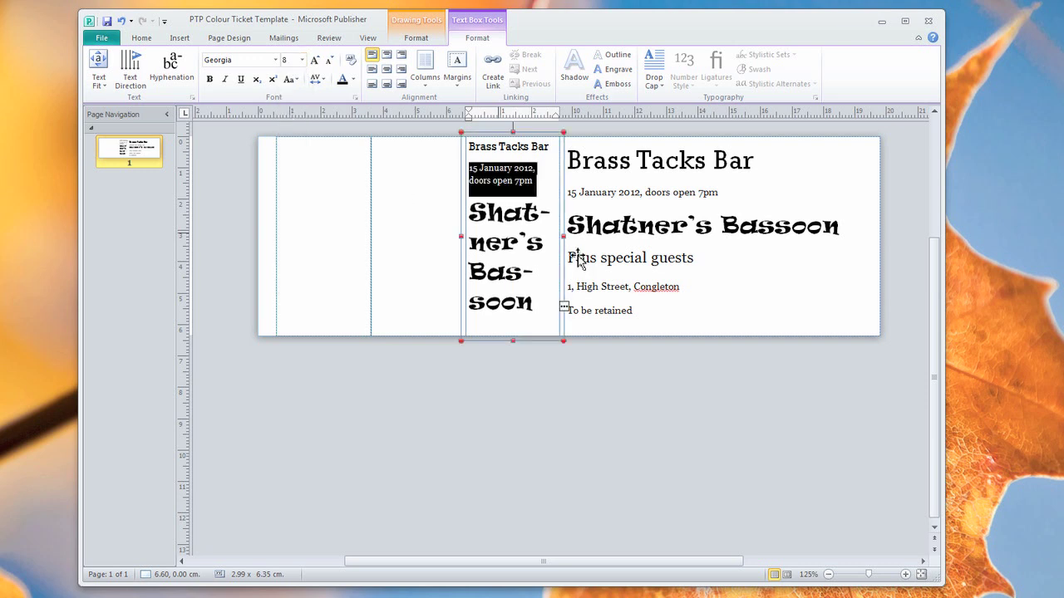
# Step: In the stub, set "Shatner's Bassoon" to font size 11 and "Plus special guests" to size 9
pyautogui.moveTo(470, 206); pyautogui.dragTo(579, 356)
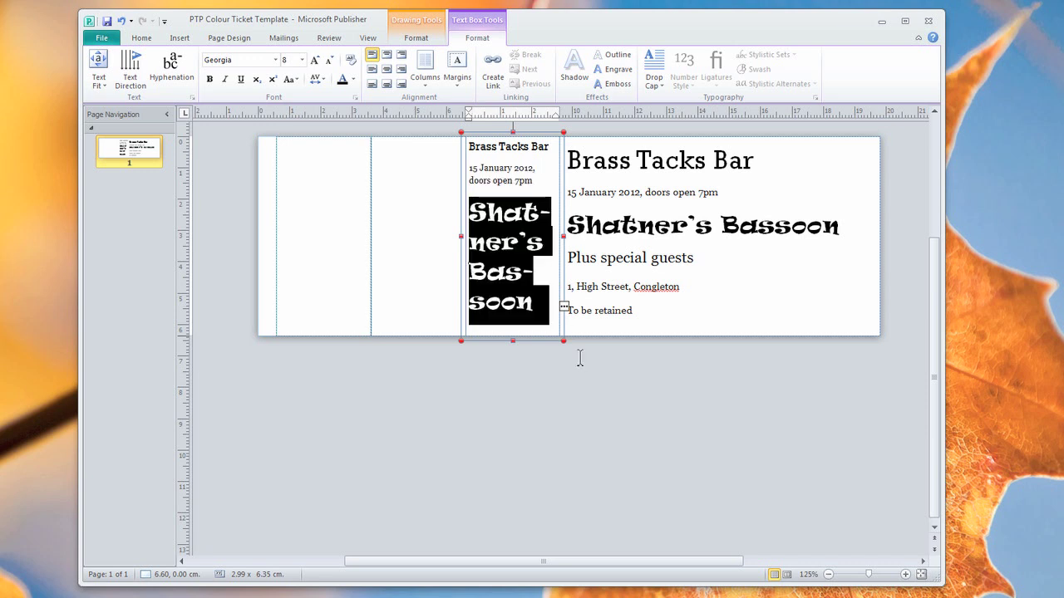
pyautogui.click(301, 60)
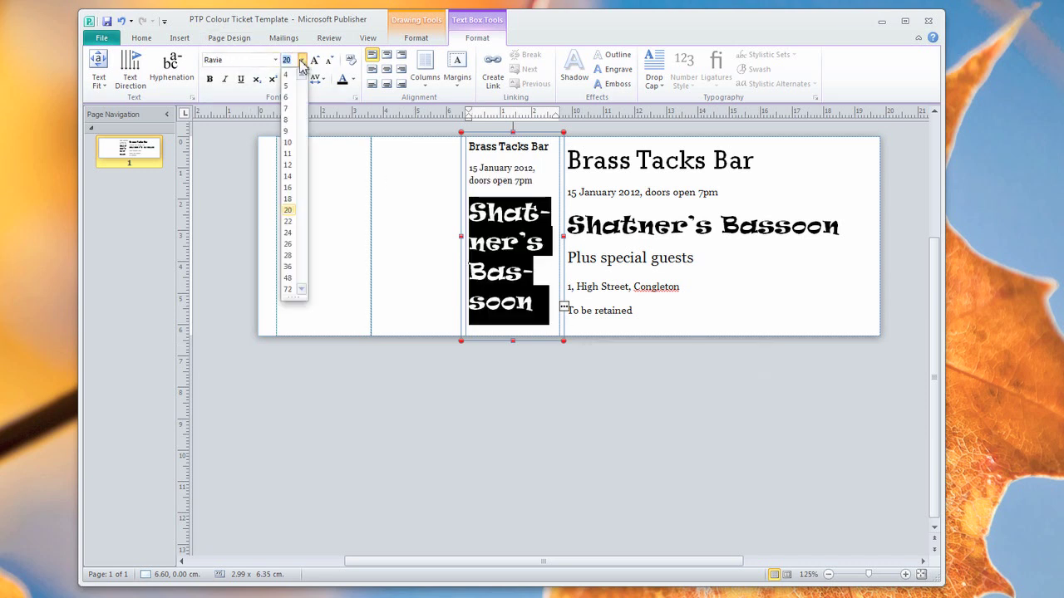
pyautogui.click(288, 154)
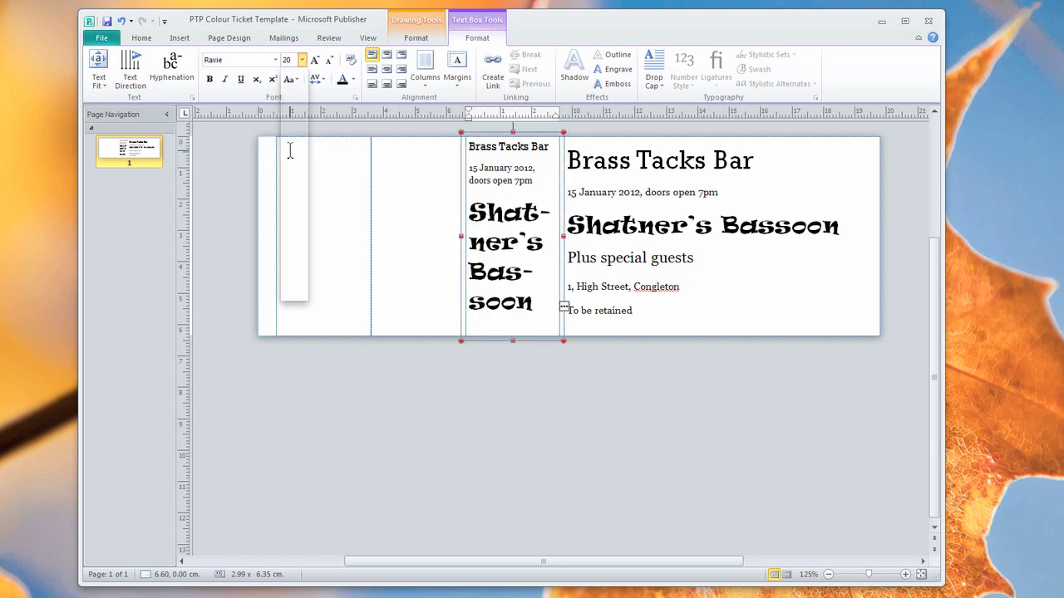
pyautogui.moveTo(523, 271); pyautogui.dragTo(470, 247)
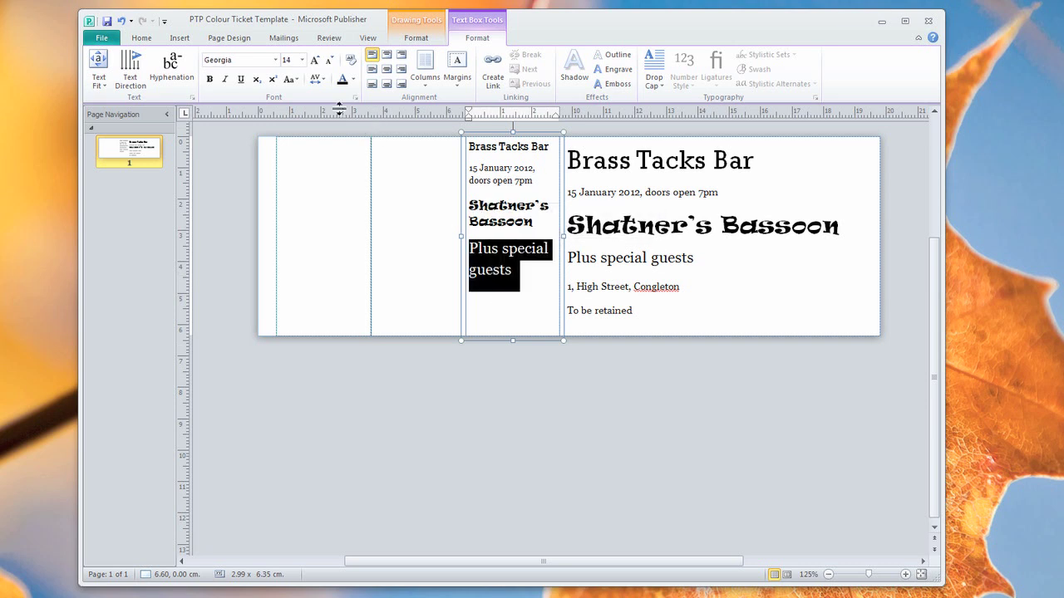
pyautogui.click(301, 60)
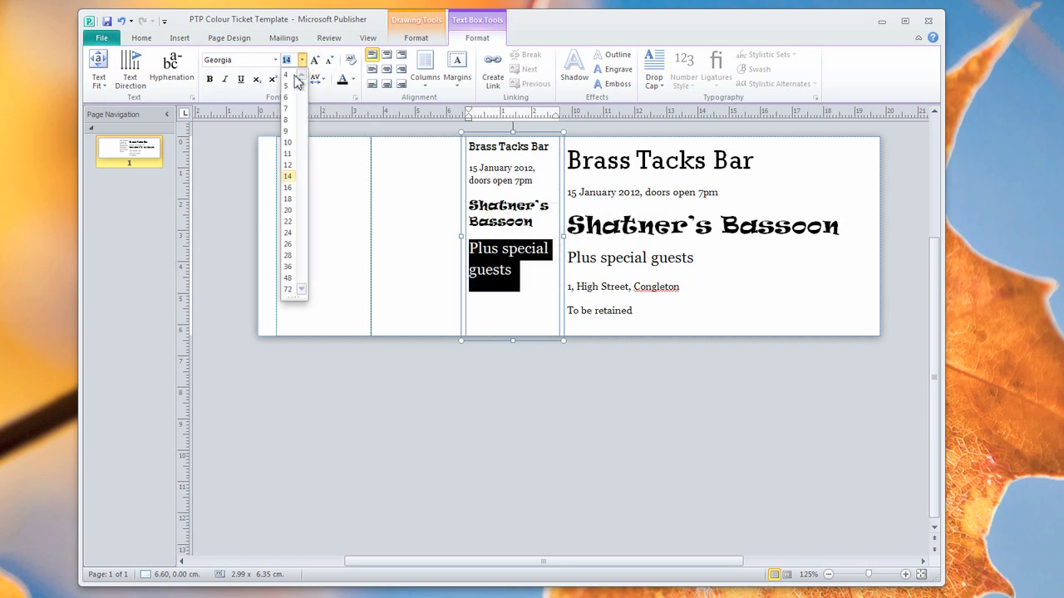
pyautogui.click(287, 131)
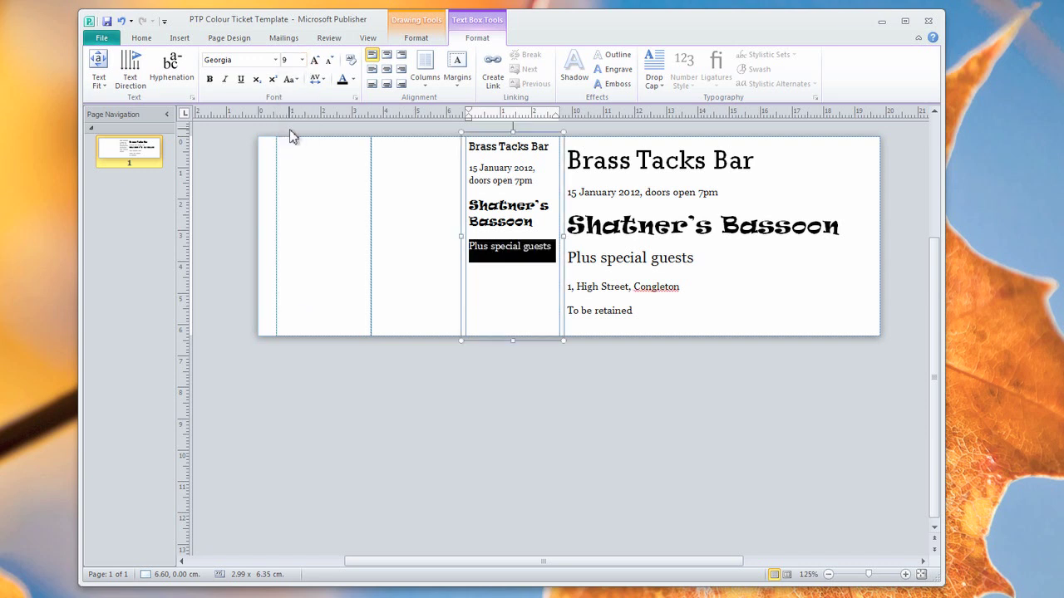
pyautogui.click(536, 183)
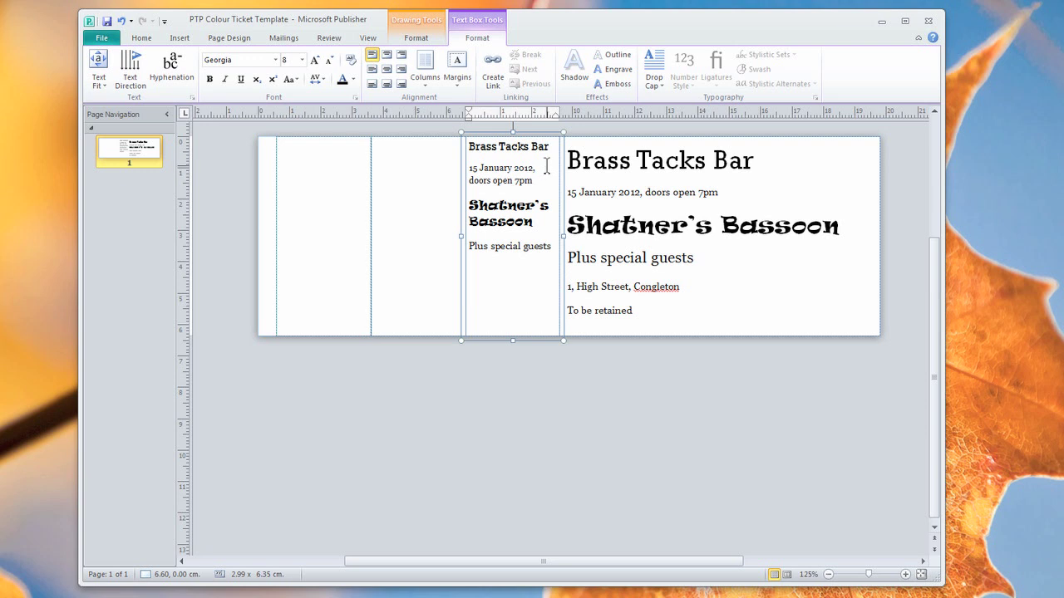
# Step: Insert a blank line at font size 6 above "Brass Tacks Bar" in the stub
pyautogui.click(468, 146)
pyautogui.press('Return')
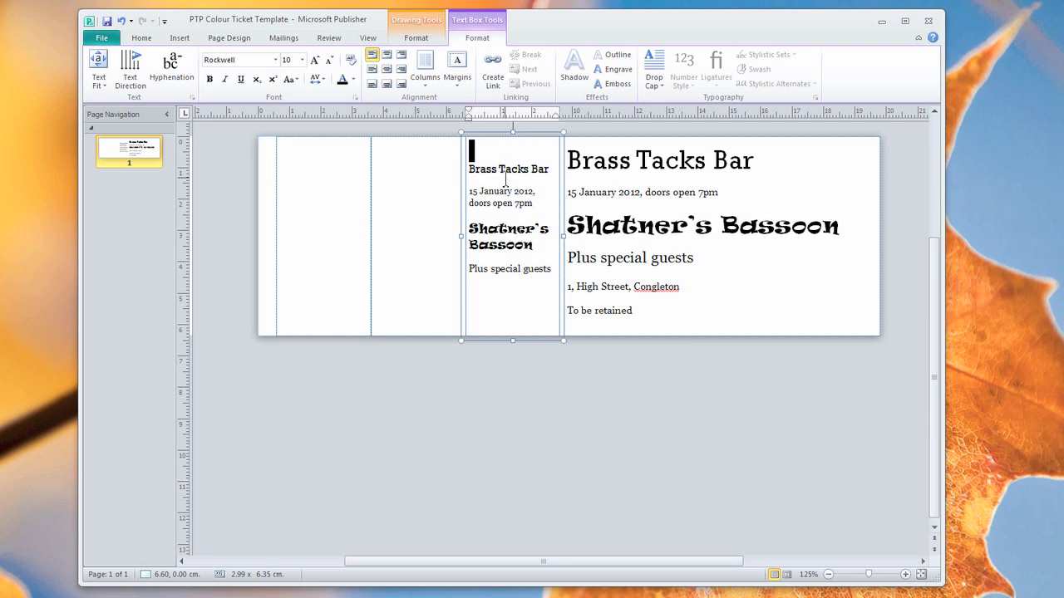
pyautogui.click(302, 60)
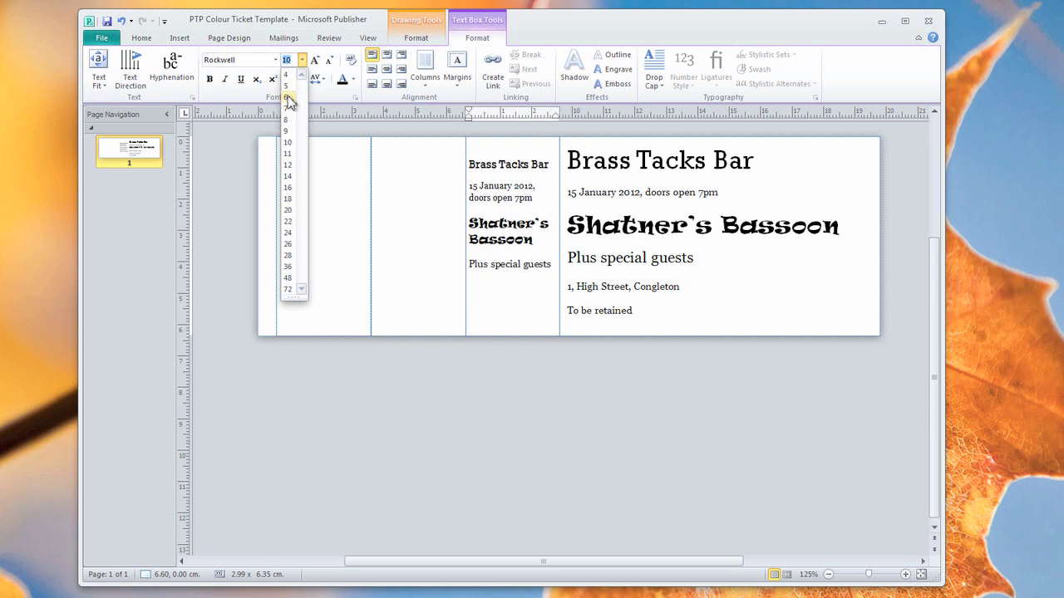
pyautogui.click(287, 97)
pyautogui.click(542, 185)
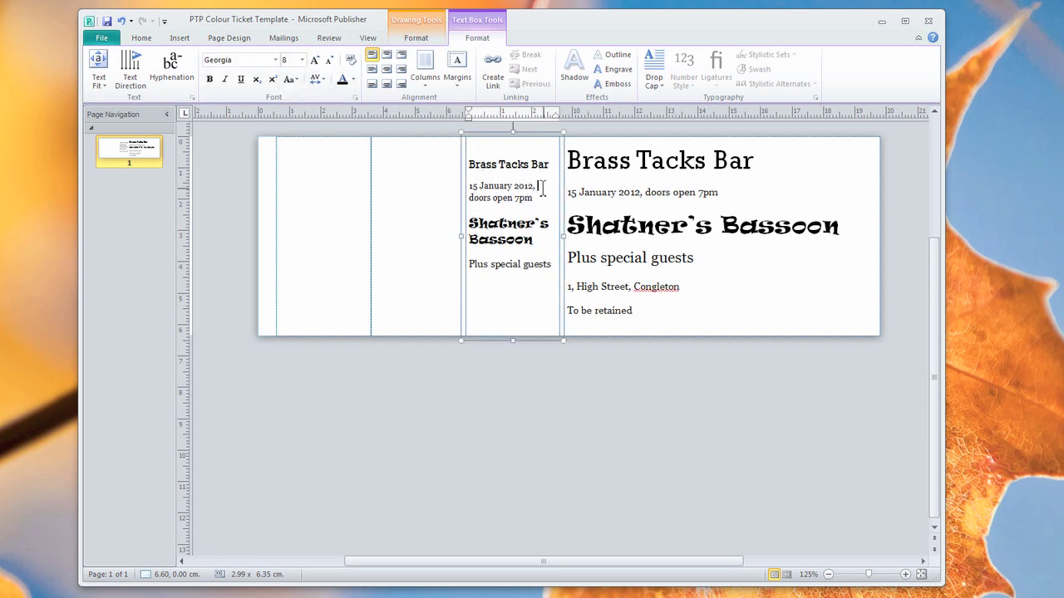
pyautogui.click(469, 186)
pyautogui.press('Return')
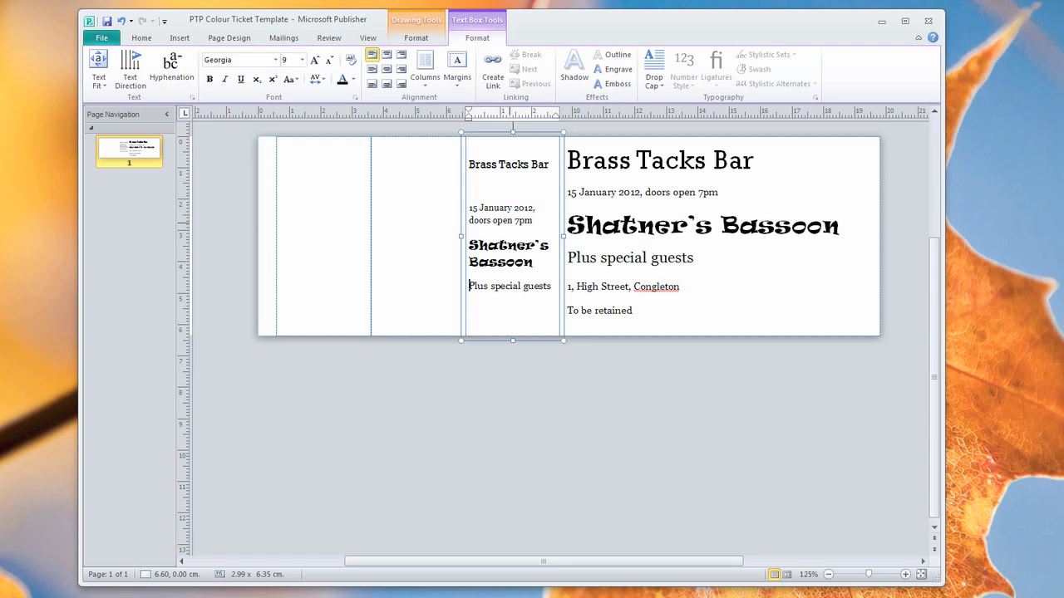
pyautogui.press('BackSpace')
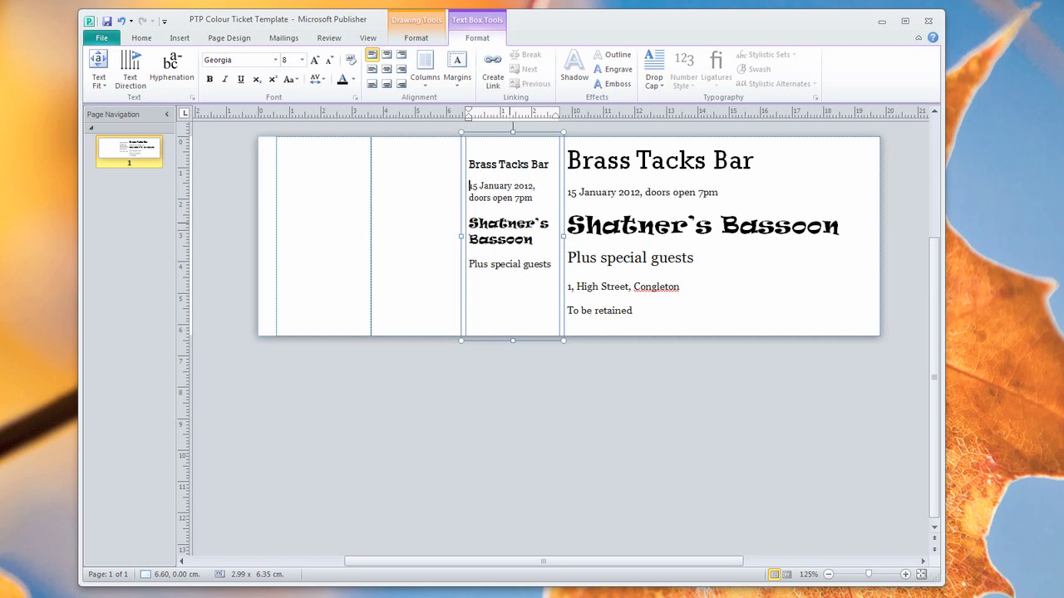
# Step: Add "To be given up" as the stub's last line, level with "To be retained" and separated from the text above
pyautogui.click(556, 307)
pyautogui.press('Return')
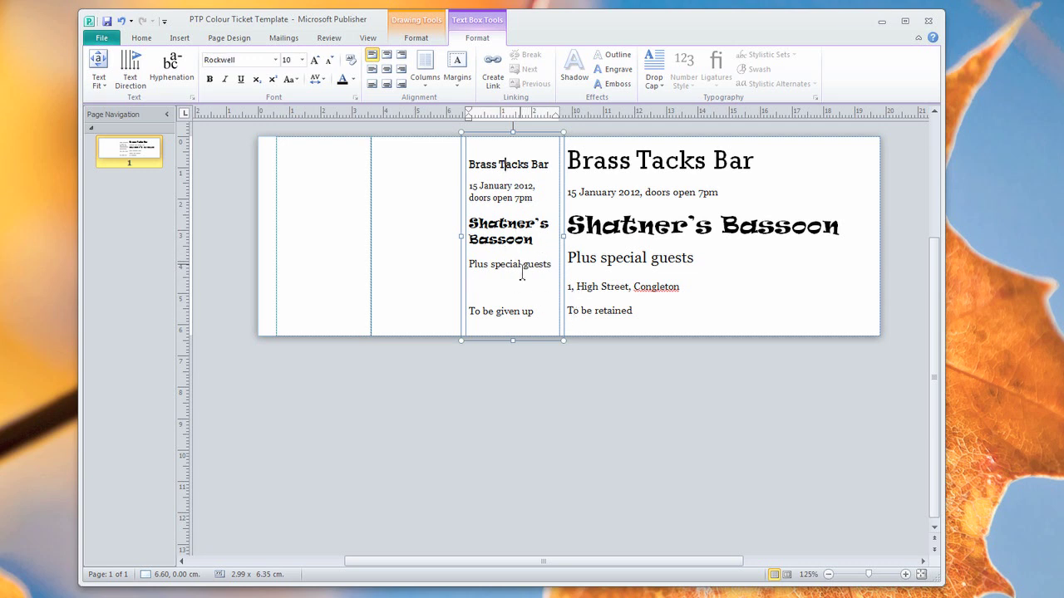
# Step: Copy the stub's text into the empty stub beside it and replace the copy's "To be given up" with "Box office"
pyautogui.hotkey('ctrl', 'a')
pyautogui.hotkey('ctrl', 'c')
pyautogui.hotkey('ctrl', 'v')
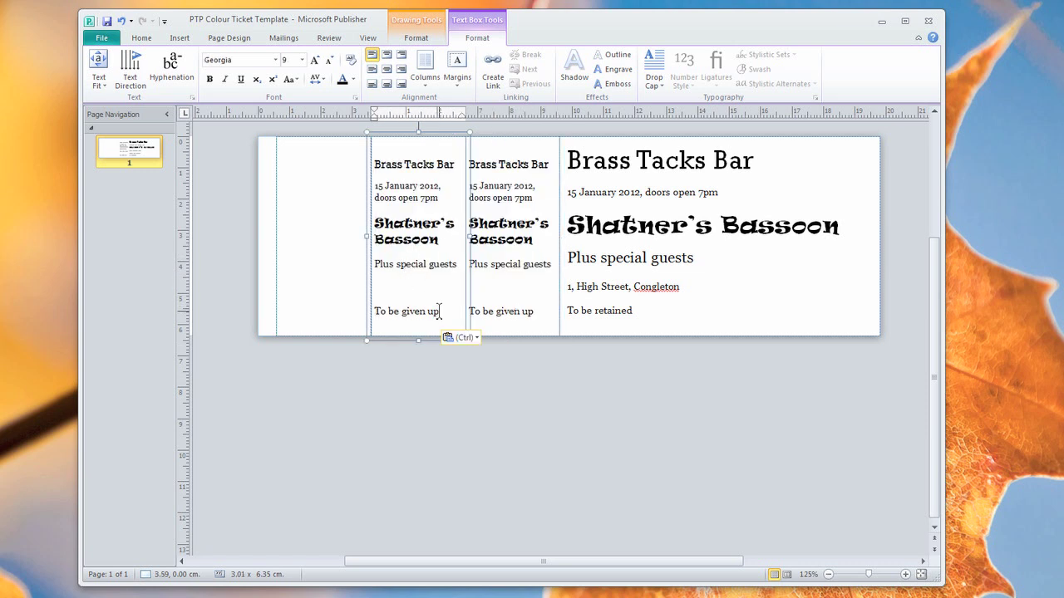
pyautogui.moveTo(440, 312); pyautogui.dragTo(373, 311)
pyautogui.write('Box office')
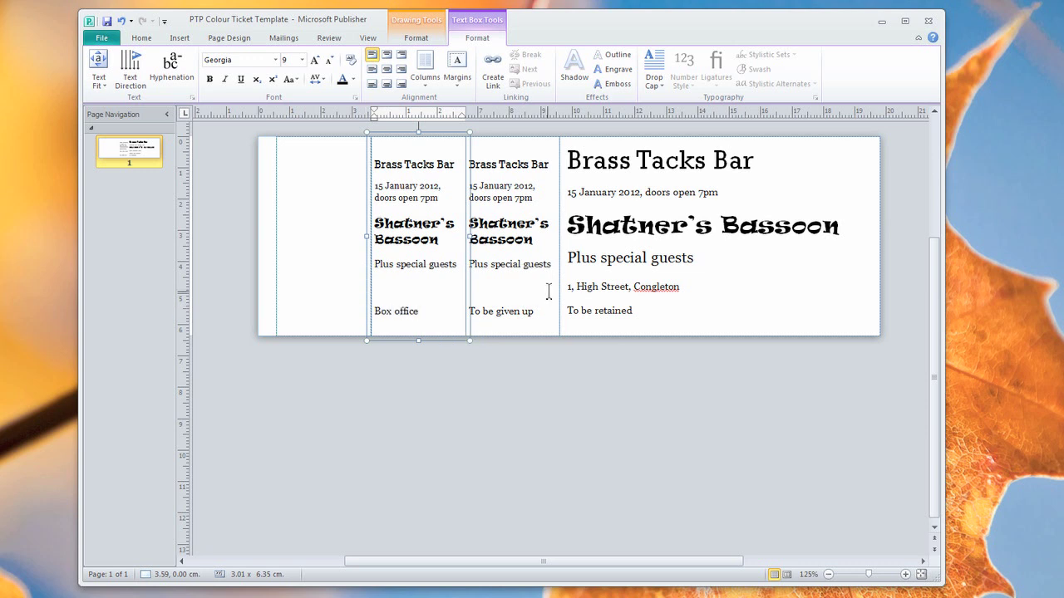
# Step: Insert the picture PTP Logo 1000 from the Logos folder
pyautogui.click(431, 222)
pyautogui.click(612, 231)
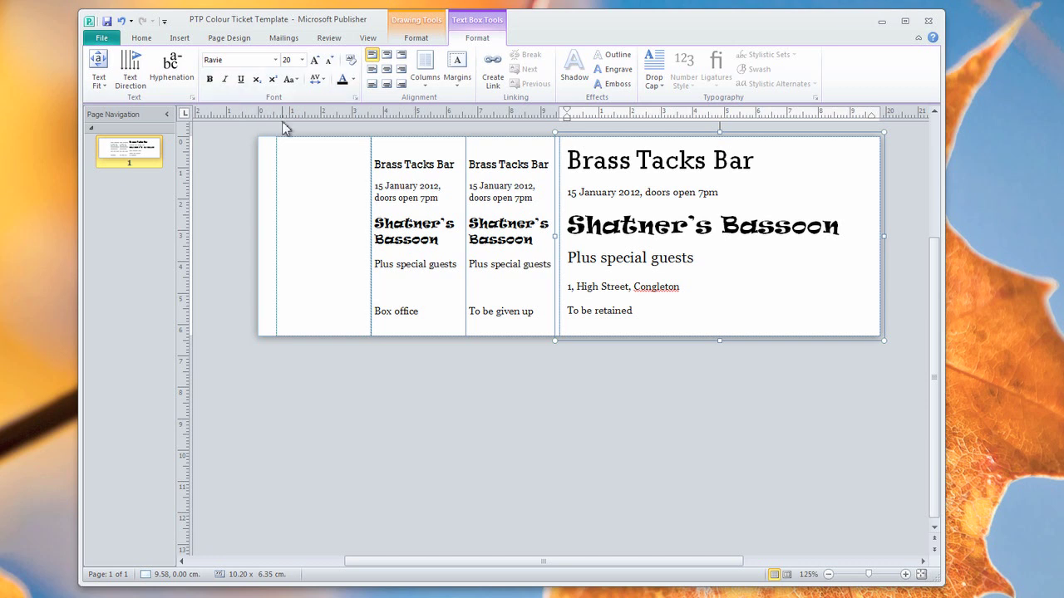
pyautogui.click(181, 41)
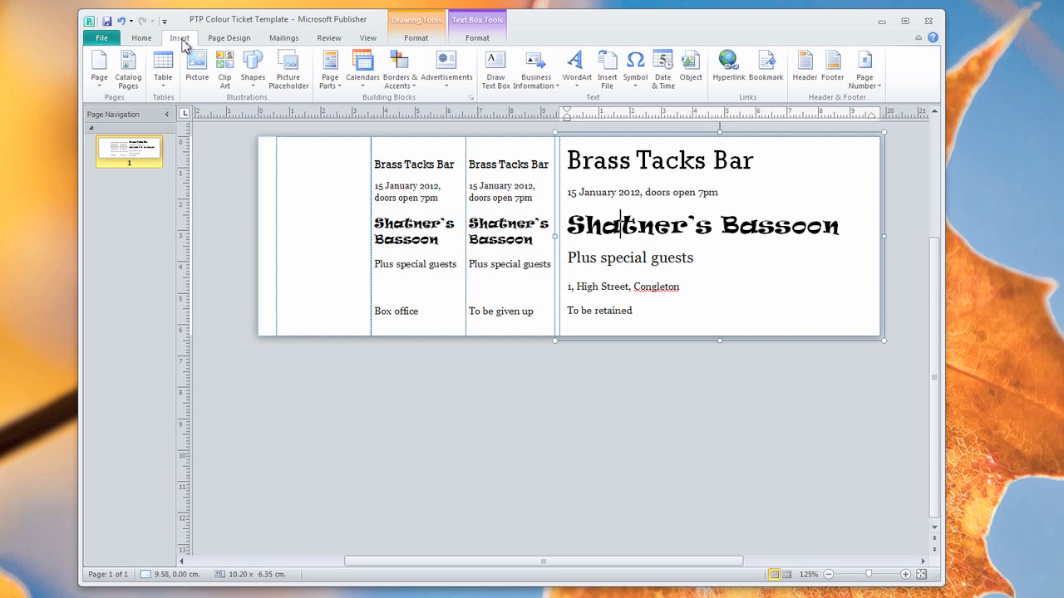
pyautogui.click(197, 67)
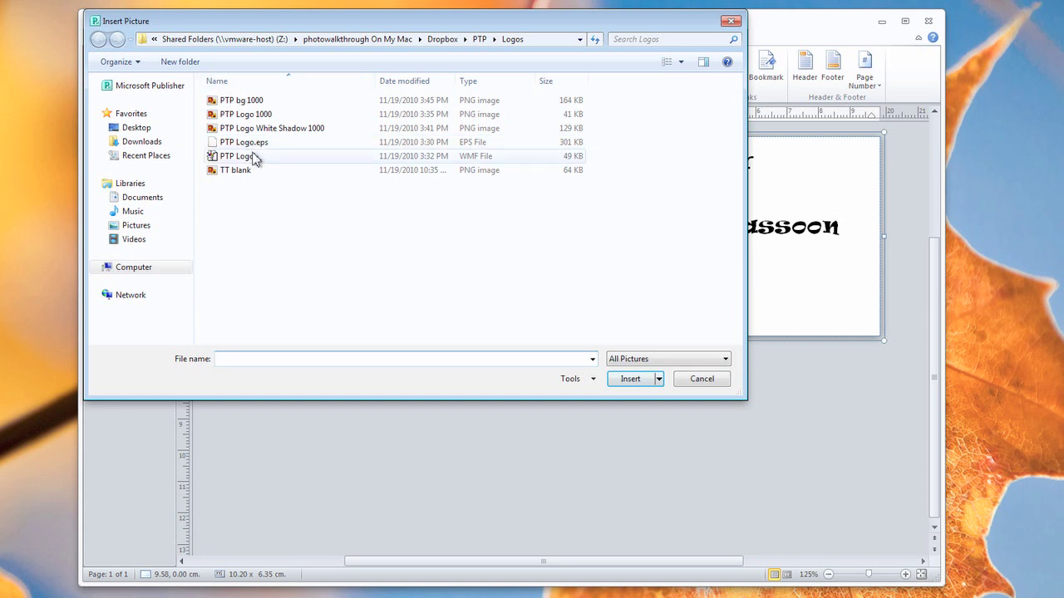
pyautogui.click(259, 116)
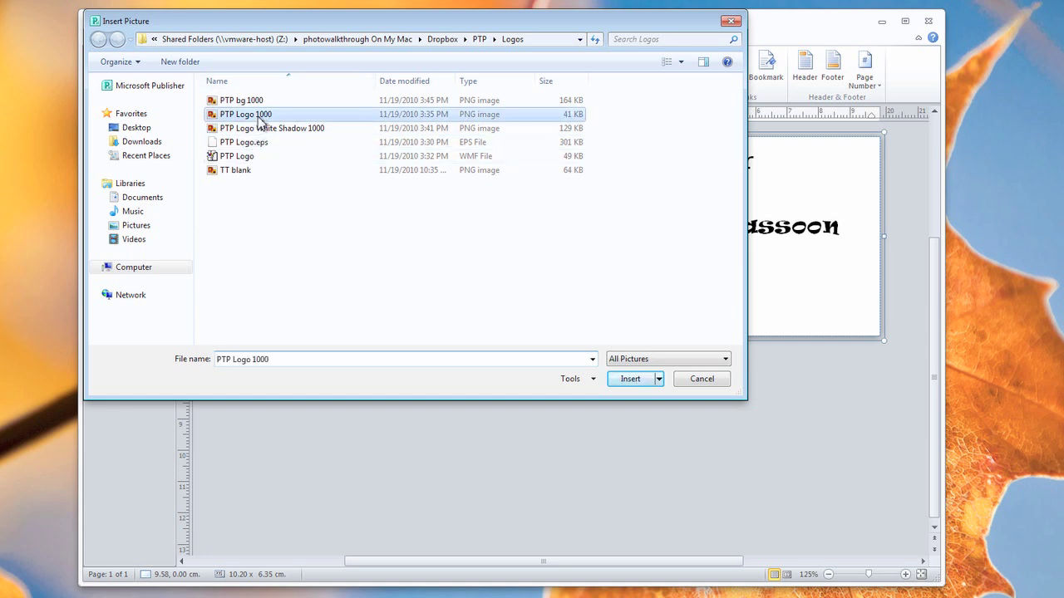
pyautogui.click(625, 381)
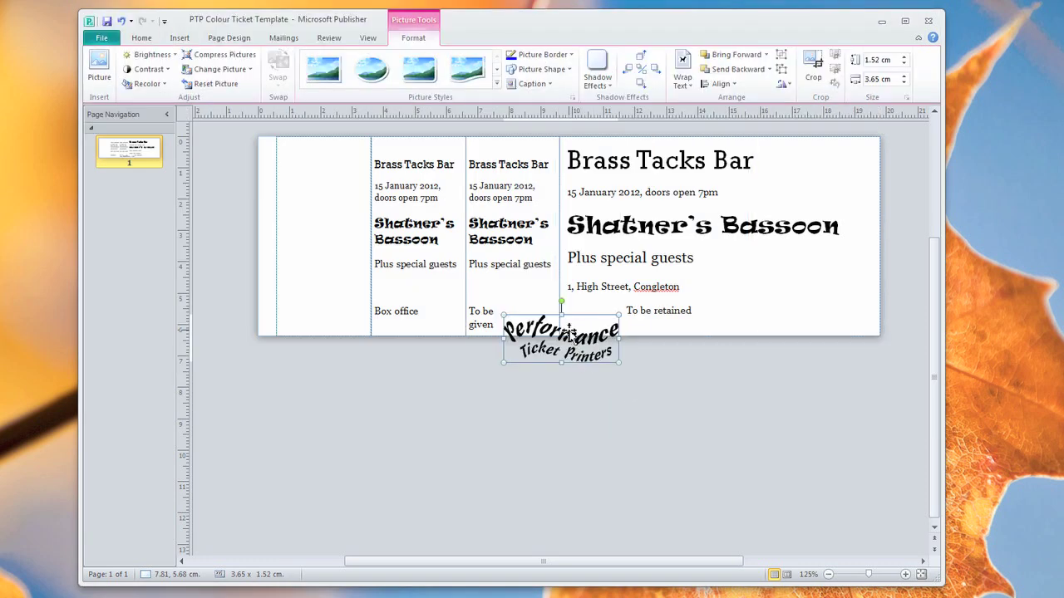
# Step: Place the logo beneath "Shatner's Bassoon" near the main ticket's right edge, clear of the text, and resize it to about 3.67 x 1.52 cm
pyautogui.moveTo(570, 332); pyautogui.dragTo(817, 166)
pyautogui.moveTo(751, 197); pyautogui.dragTo(829, 268)
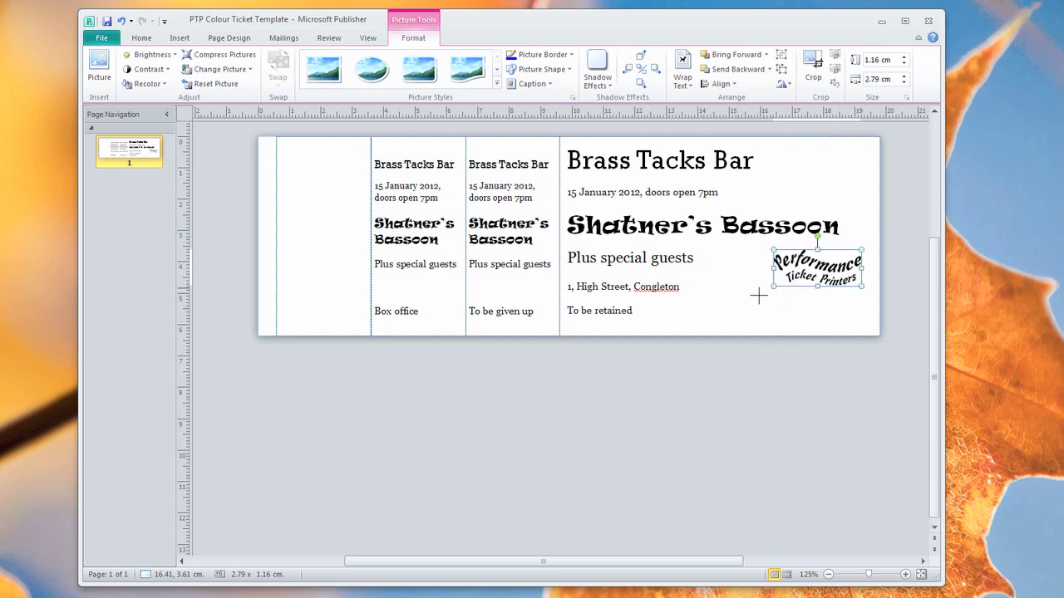
pyautogui.moveTo(758, 295)
pyautogui.mouseDown()
pyautogui.moveTo(734, 304)
pyautogui.moveTo(722, 335)
pyautogui.moveTo(716, 312)
pyautogui.moveTo(732, 306)
pyautogui.moveTo(702, 303)
pyautogui.moveTo(766, 291)
pyautogui.mouseUp()
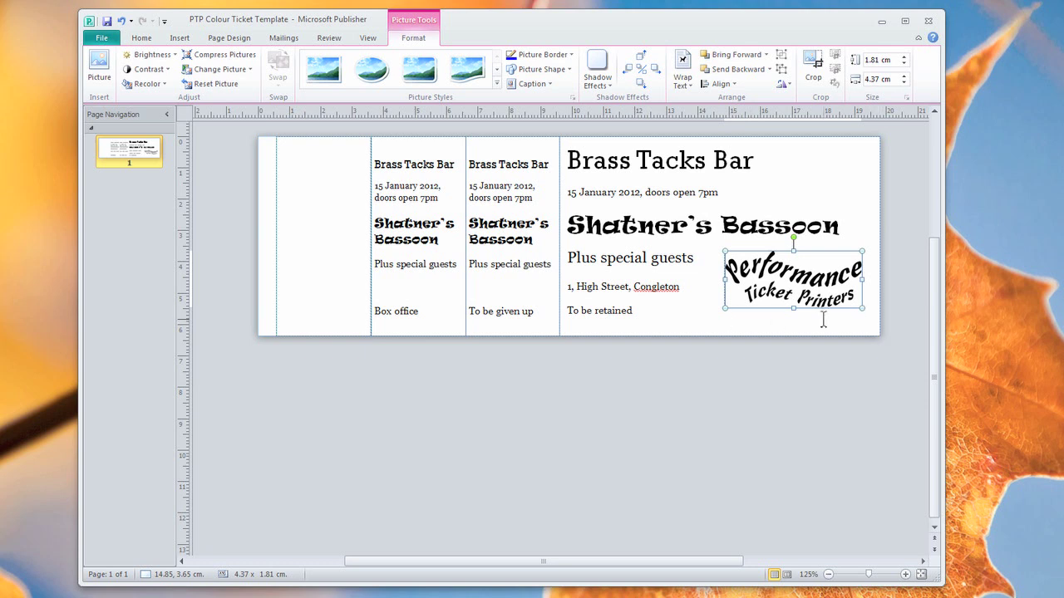
pyautogui.moveTo(814, 271); pyautogui.dragTo(817, 263)
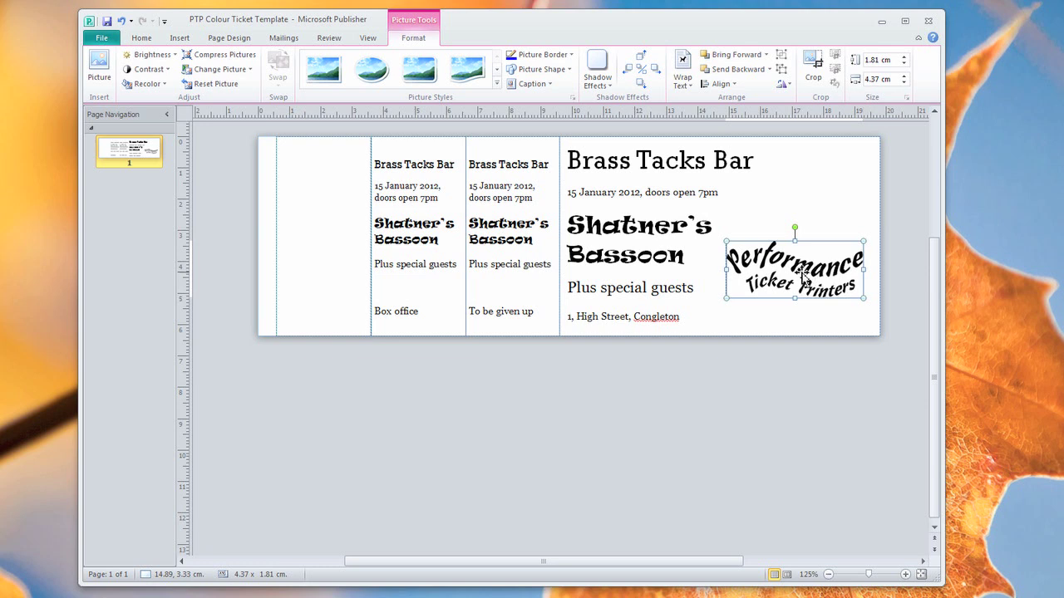
pyautogui.moveTo(809, 272); pyautogui.dragTo(804, 280)
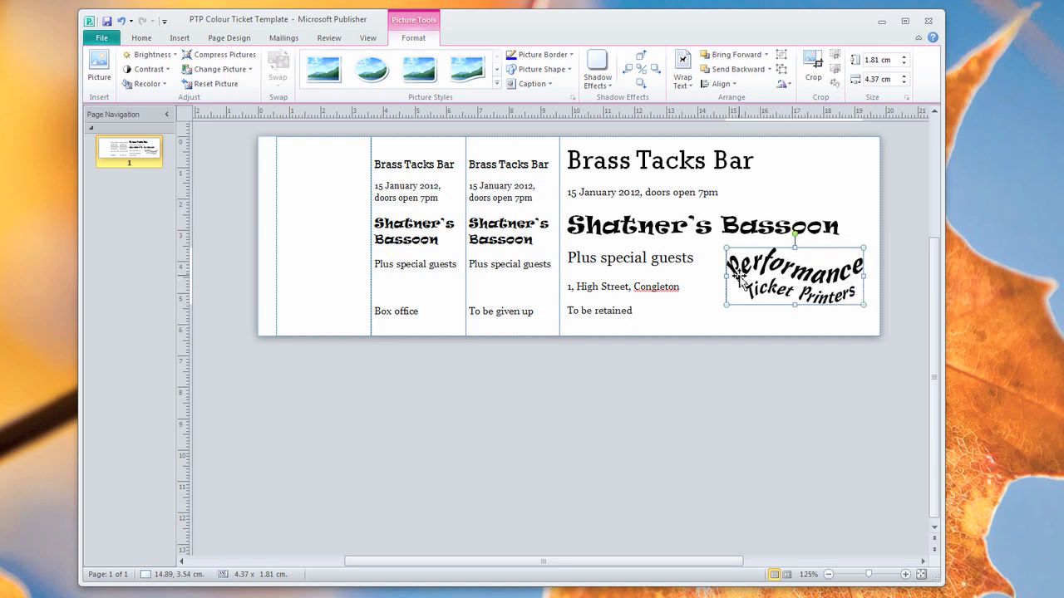
pyautogui.moveTo(728, 305); pyautogui.dragTo(745, 298)
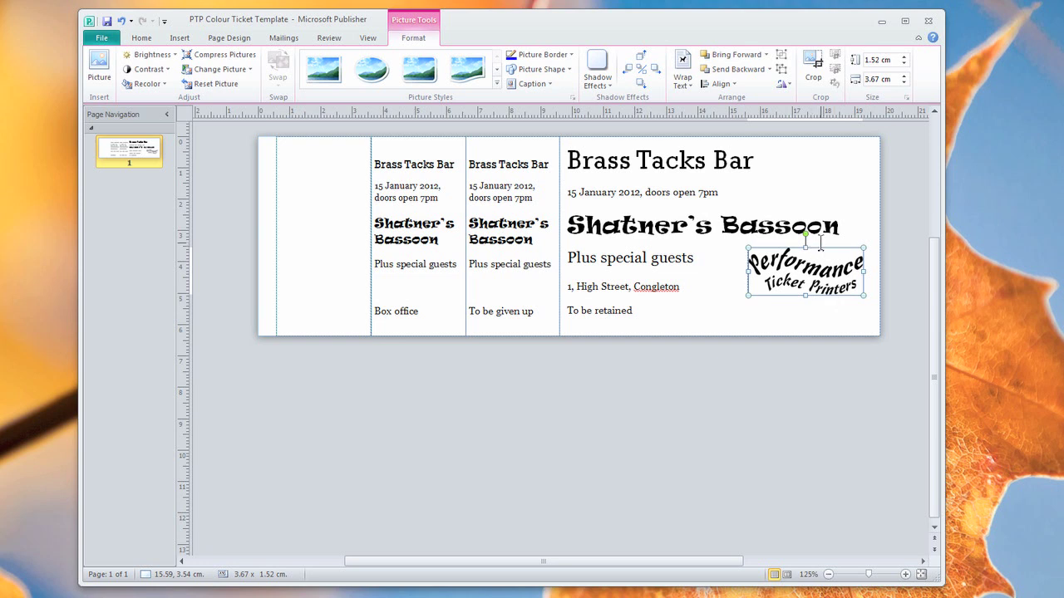
# Step: Insert the background picture PTP bg 1000 from the Logos folder
pyautogui.click(180, 38)
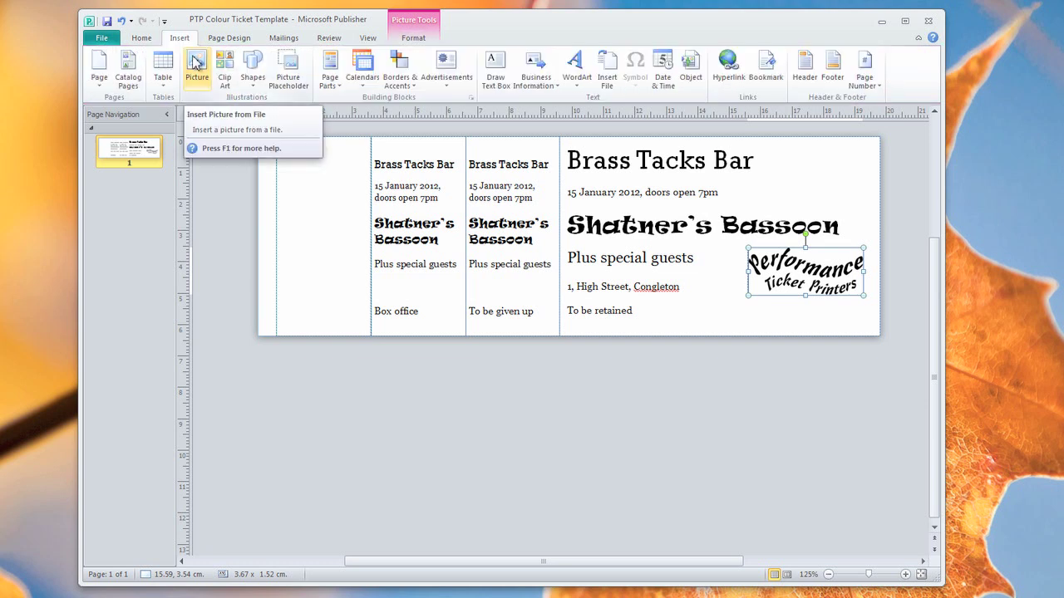
pyautogui.click(196, 64)
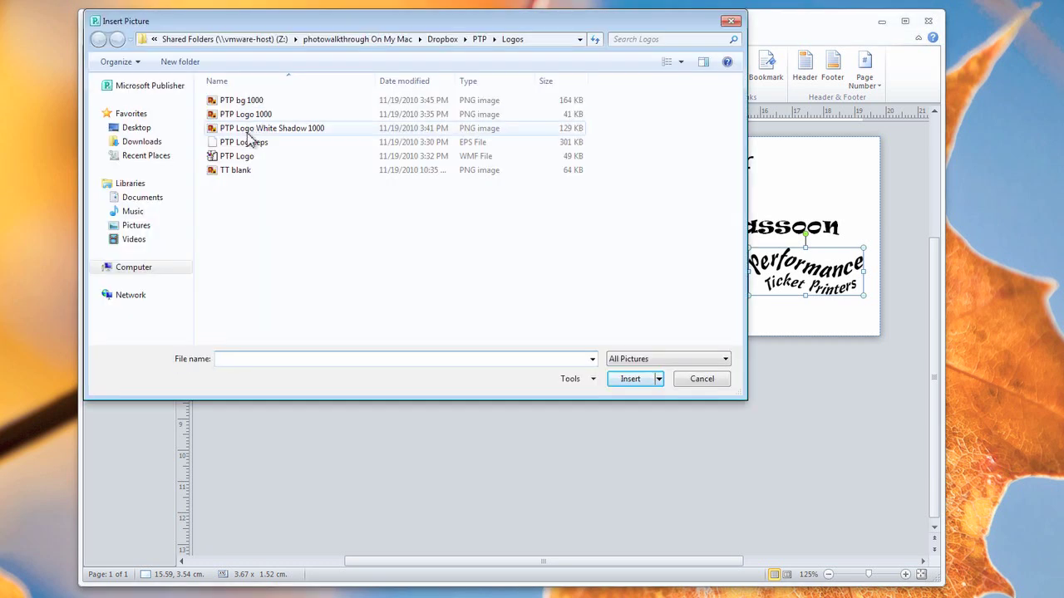
pyautogui.click(239, 101)
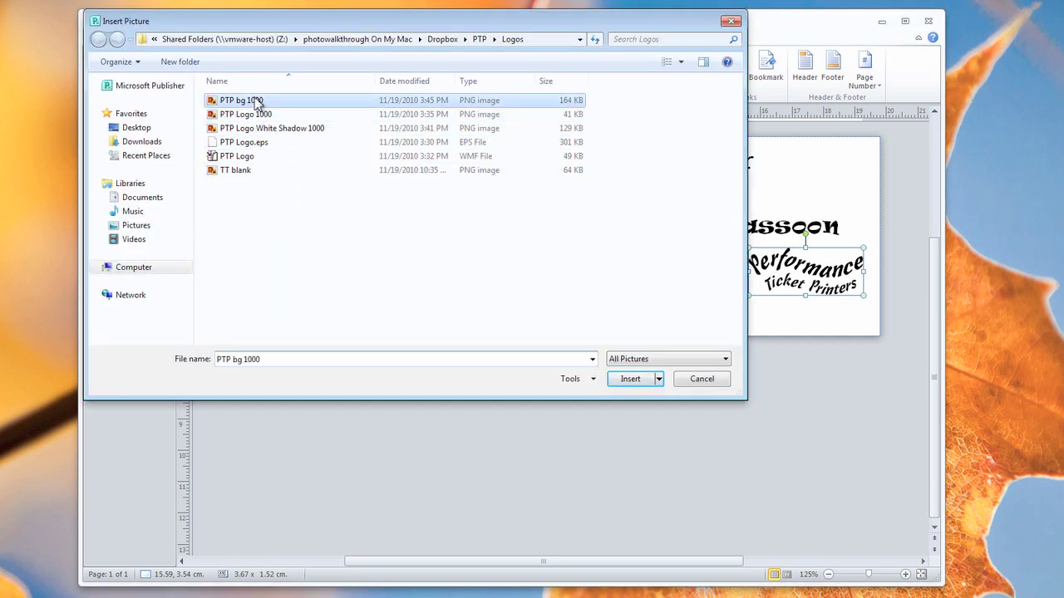
pyautogui.click(630, 384)
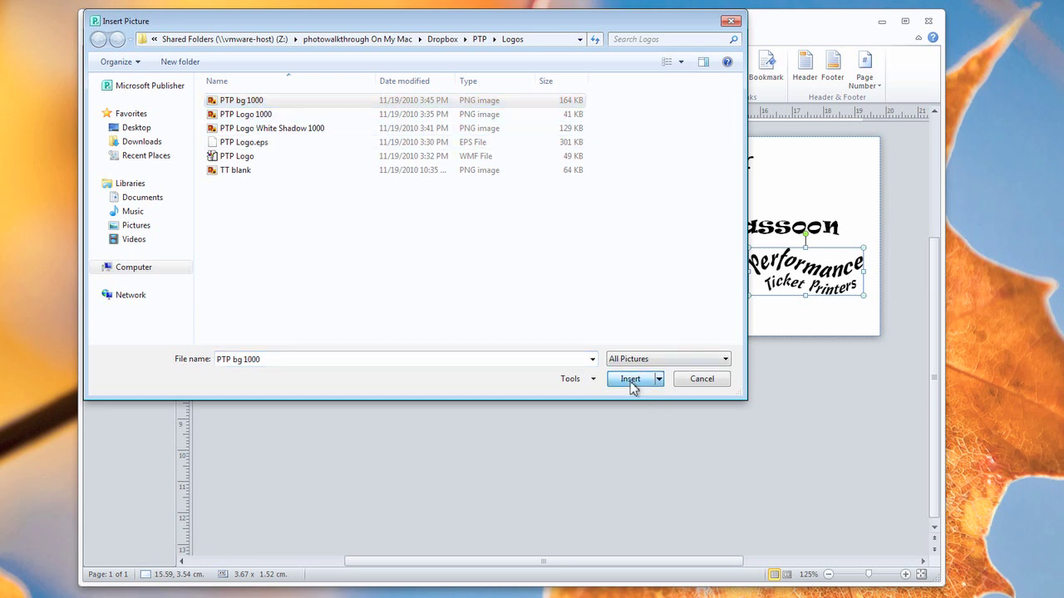
# Step: Position the background picture's corner just outside the ticket's upper-left corner and enlarge it to about 20.56 x 13.12 cm, covering the whole ticket
pyautogui.moveTo(610, 399); pyautogui.dragTo(569, 431)
pyautogui.scroll(-3, 629, 440)
pyautogui.scroll(2, 657, 369)
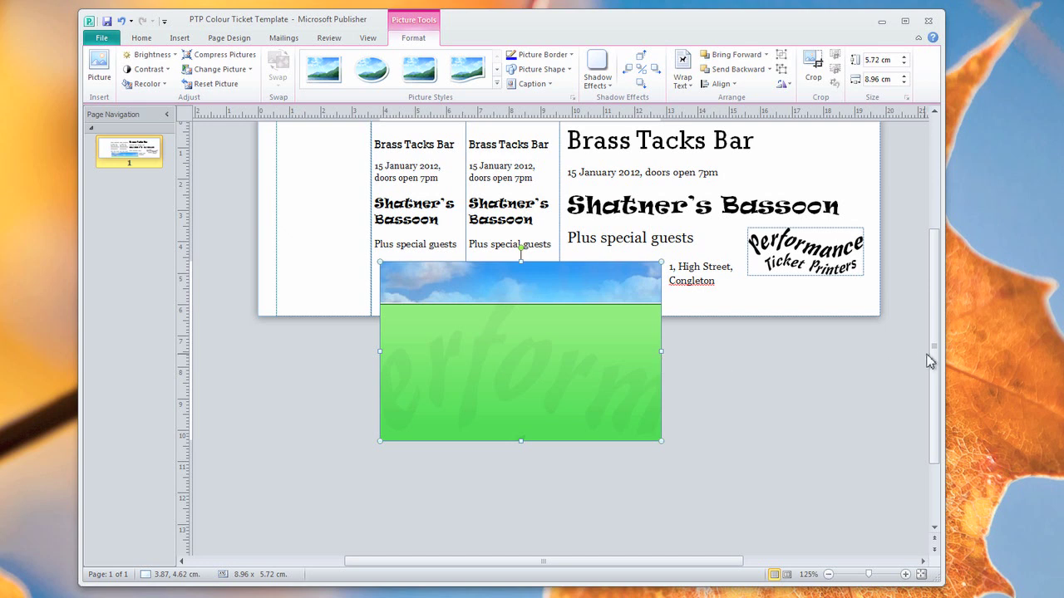
pyautogui.moveTo(934, 358); pyautogui.dragTo(934, 315)
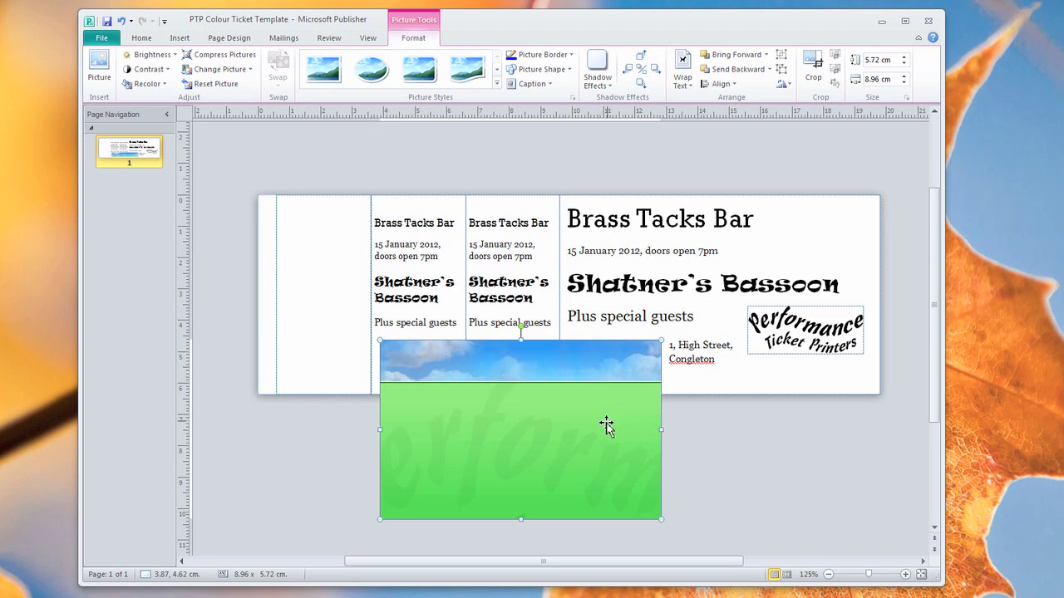
pyautogui.moveTo(584, 446); pyautogui.dragTo(464, 300)
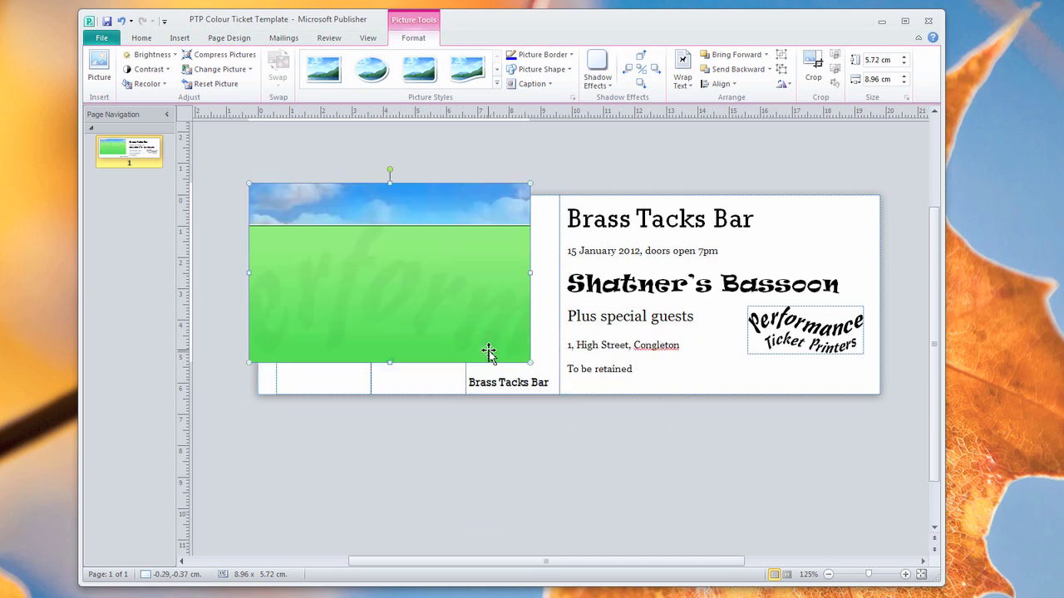
pyautogui.moveTo(534, 361); pyautogui.dragTo(880, 505)
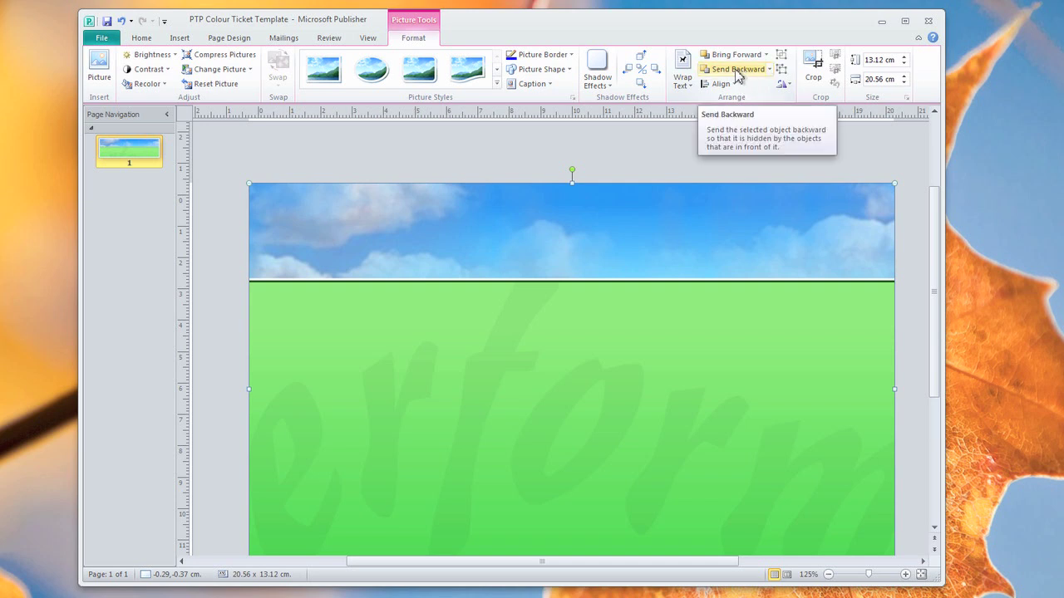
# Step: Send the background picture to the back and shift it up so its horizon line runs just beneath the "Brass Tacks Bar" headings
pyautogui.click(769, 70)
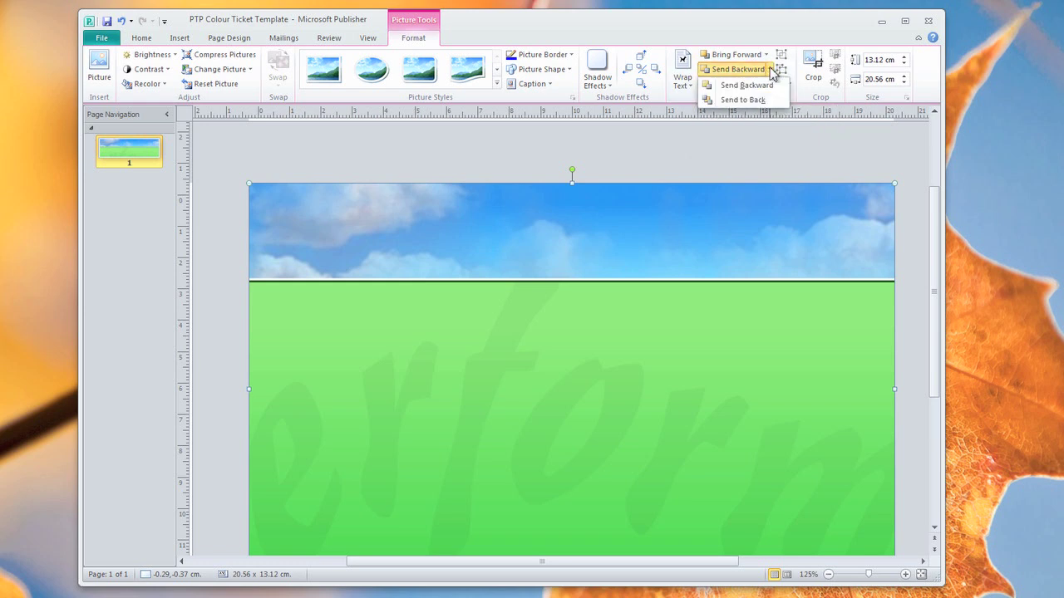
pyautogui.click(770, 100)
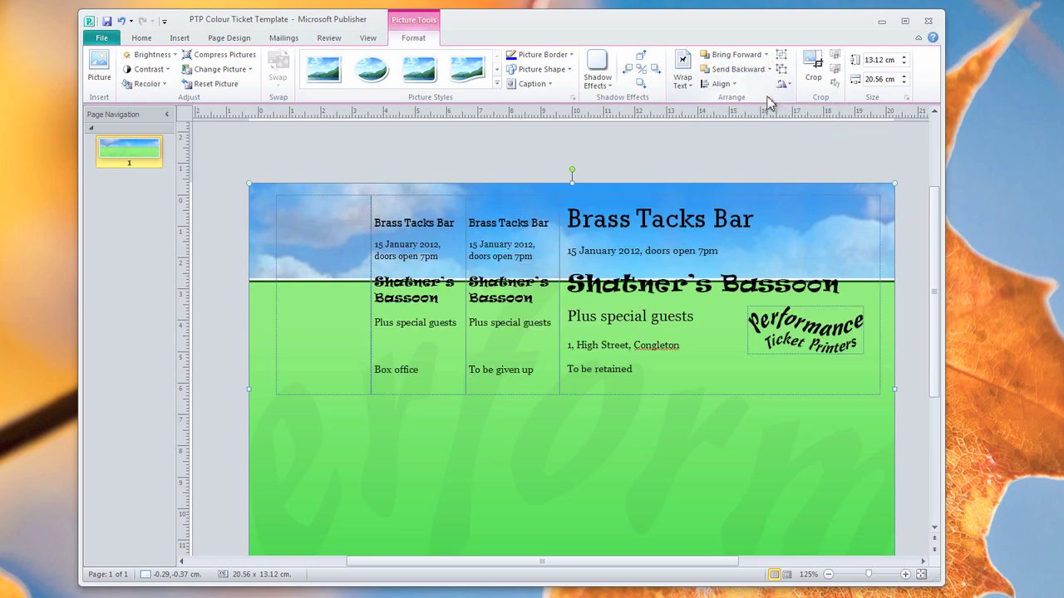
pyautogui.moveTo(653, 462); pyautogui.dragTo(651, 414)
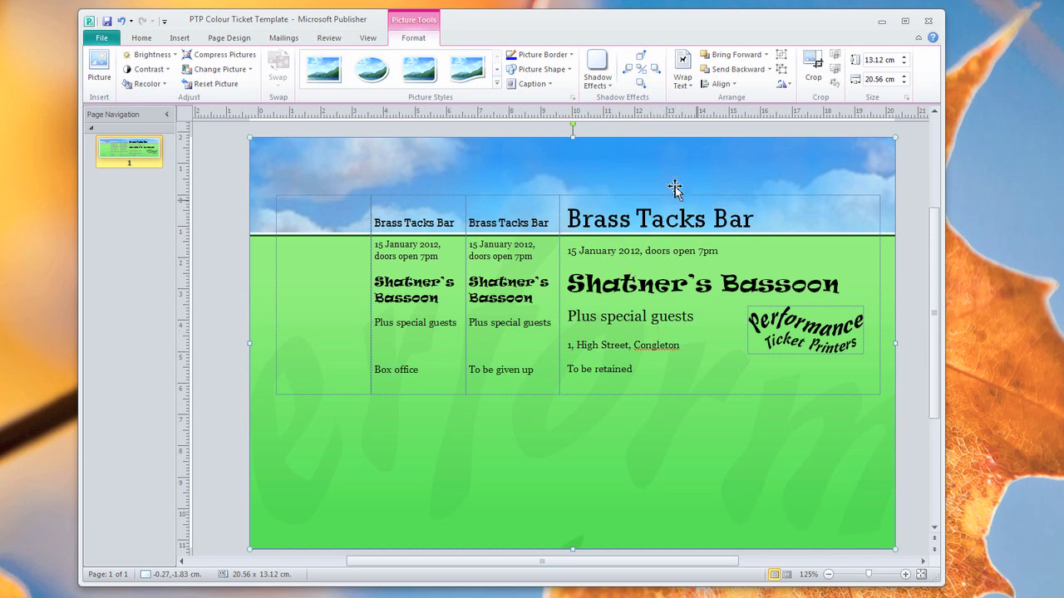
# Step: Crop the background picture to about 20.45 x 7.04 cm, leaving a small bleed around the ticket's edges
pyautogui.click(810, 67)
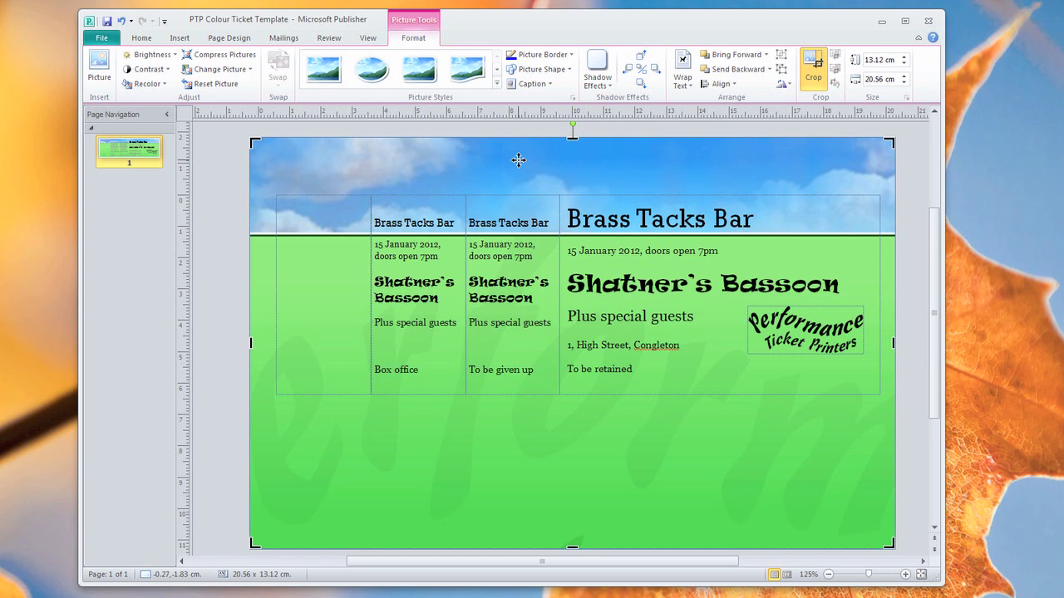
pyautogui.moveTo(573, 133); pyautogui.dragTo(571, 185)
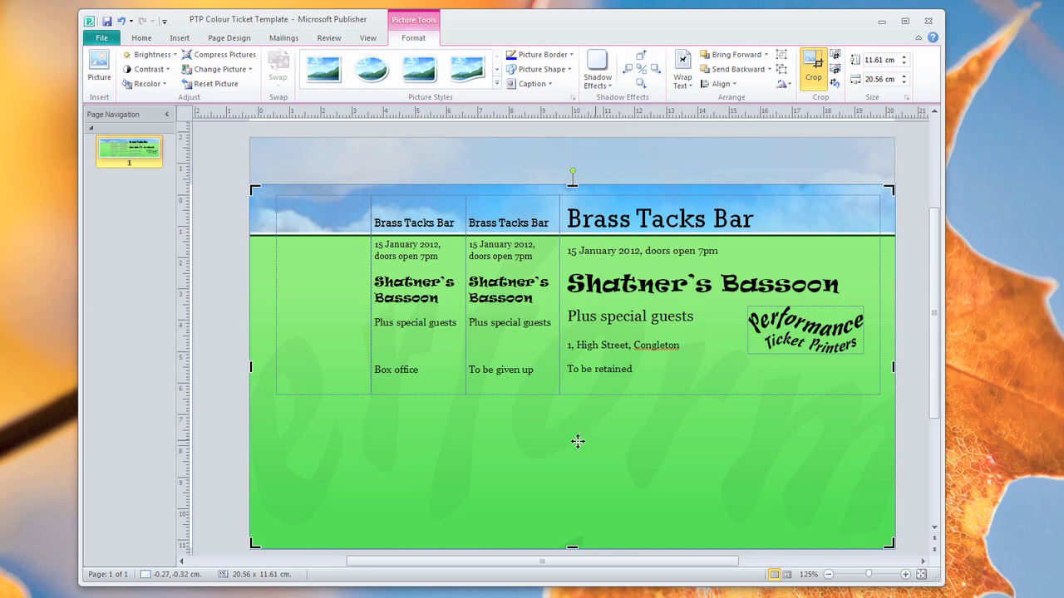
pyautogui.moveTo(570, 548); pyautogui.dragTo(566, 404)
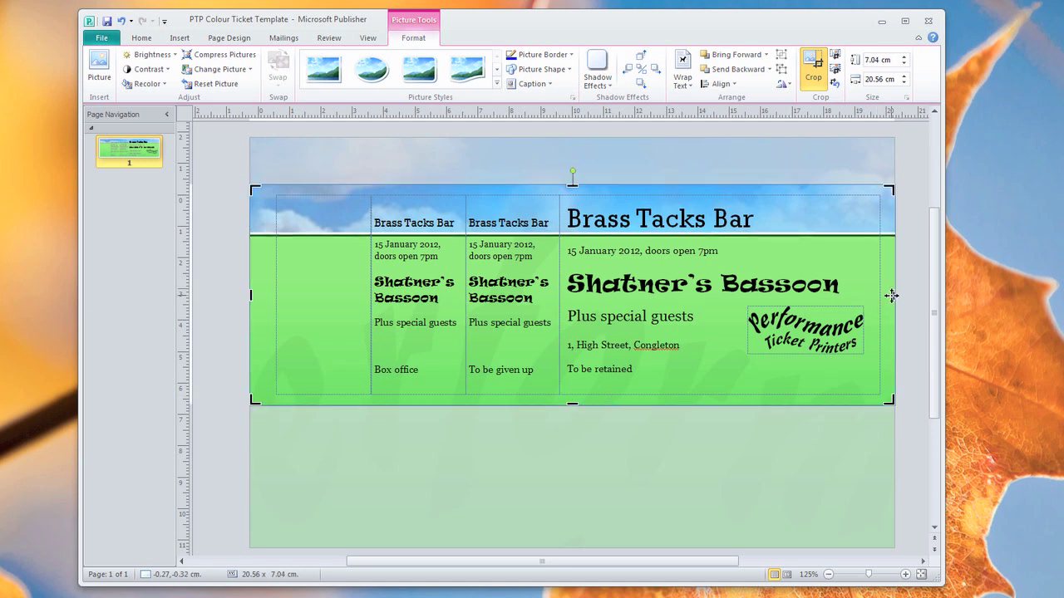
pyautogui.moveTo(894, 295); pyautogui.dragTo(889, 295)
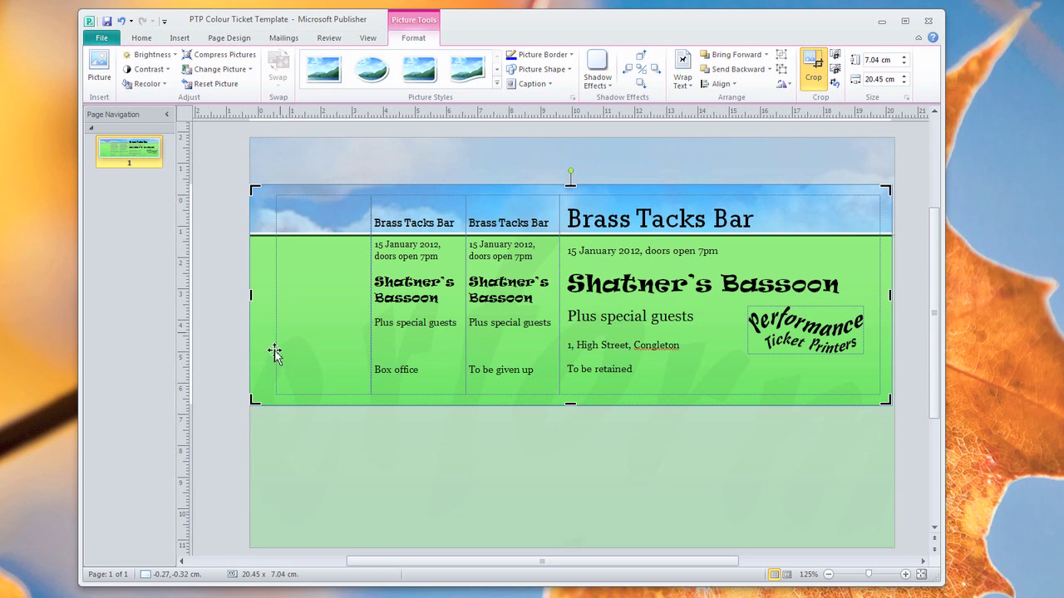
pyautogui.click(818, 79)
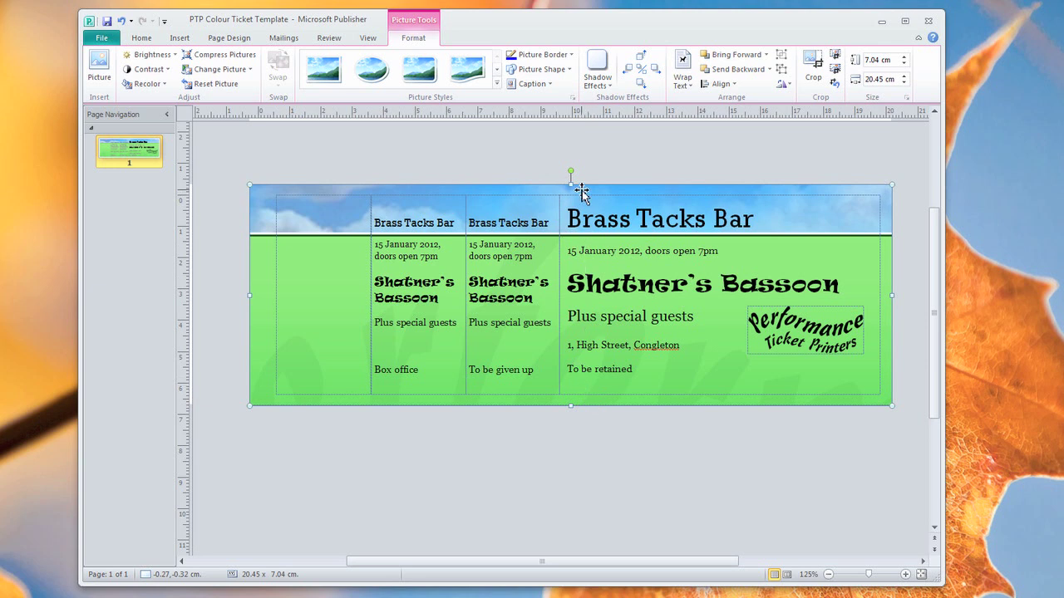
# Step: Move the logo slightly right, keeping it below "Shatner's Bassoon" with a small gap to the ticket's right edge
pyautogui.click(811, 320)
pyautogui.moveTo(820, 308); pyautogui.dragTo(835, 312)
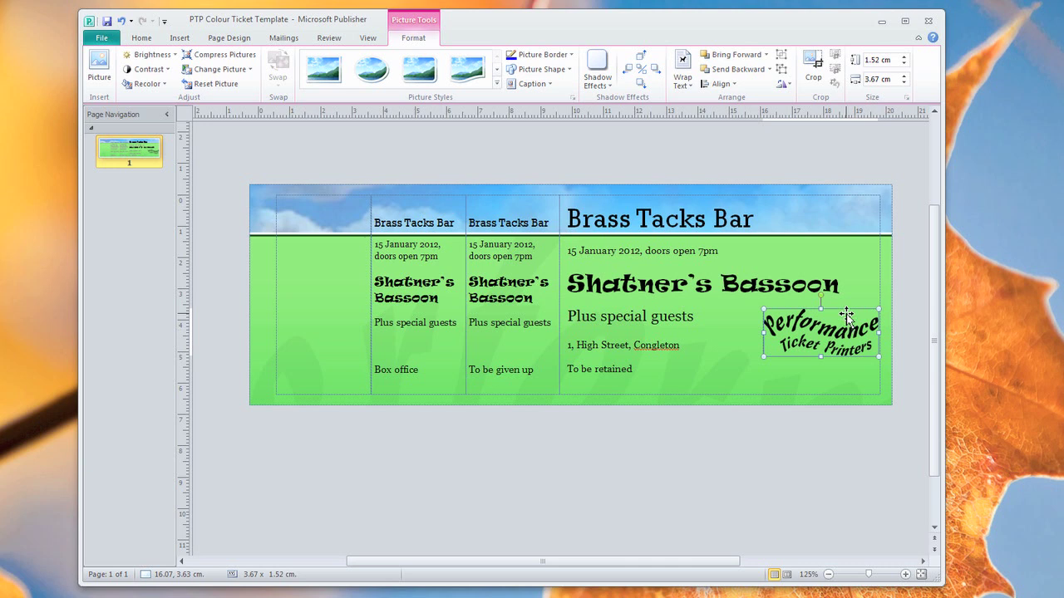
pyautogui.moveTo(846, 309); pyautogui.dragTo(848, 309)
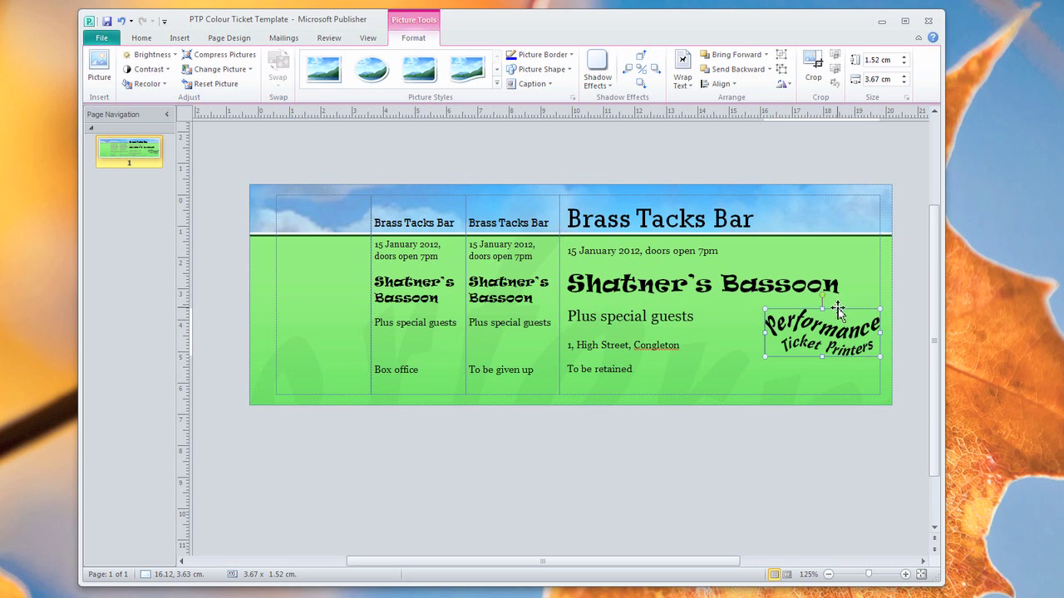
pyautogui.moveTo(835, 310)
pyautogui.mouseDown()
pyautogui.moveTo(823, 314)
pyautogui.moveTo(832, 309)
pyautogui.mouseUp()
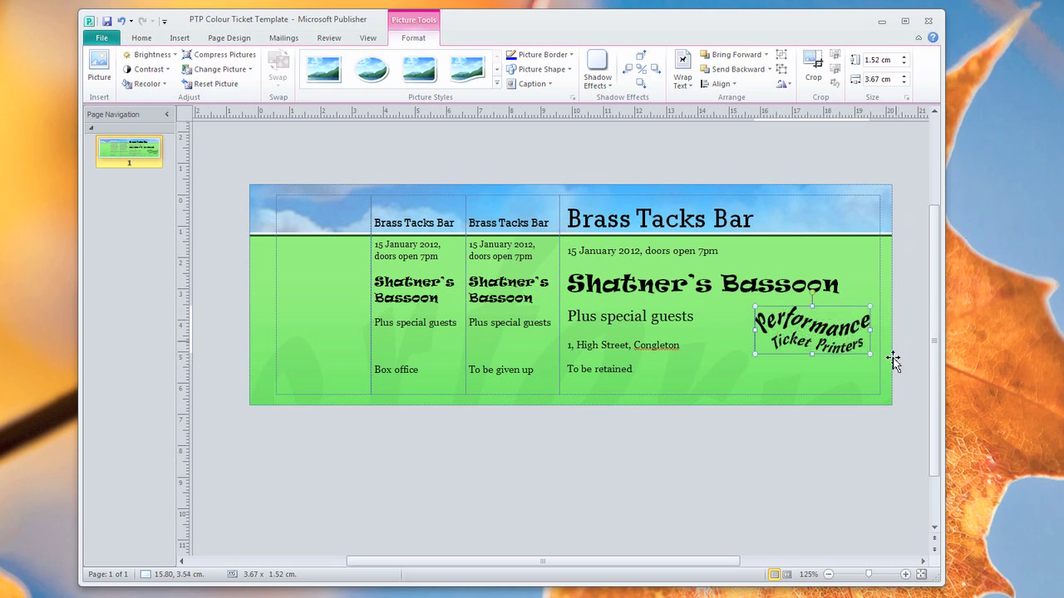